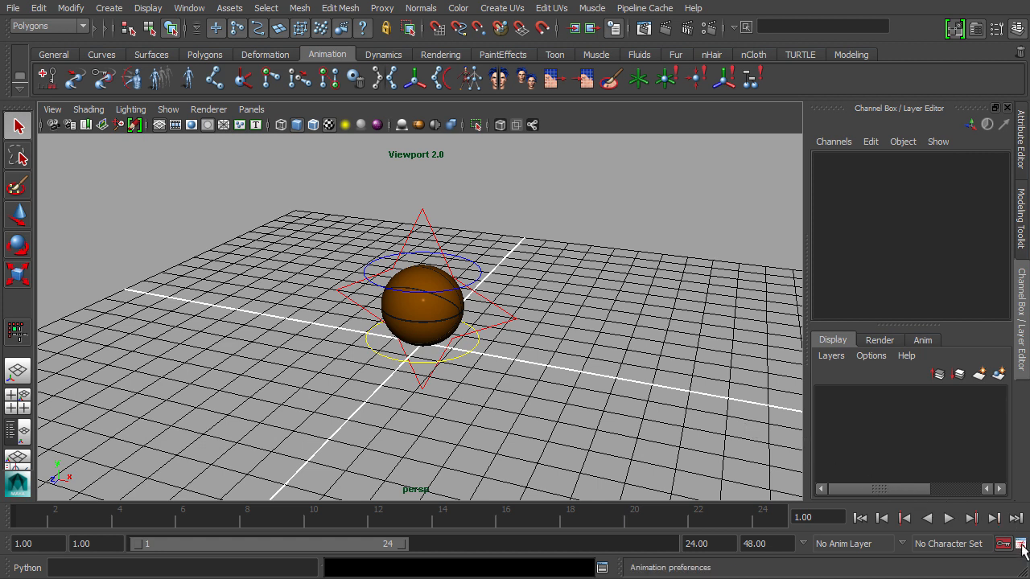
Step: Set the time slider playback speed to Real-time [24 fps] in the animation preferences and save them
{"action": "left_click", "coordinate": [1020, 544]}
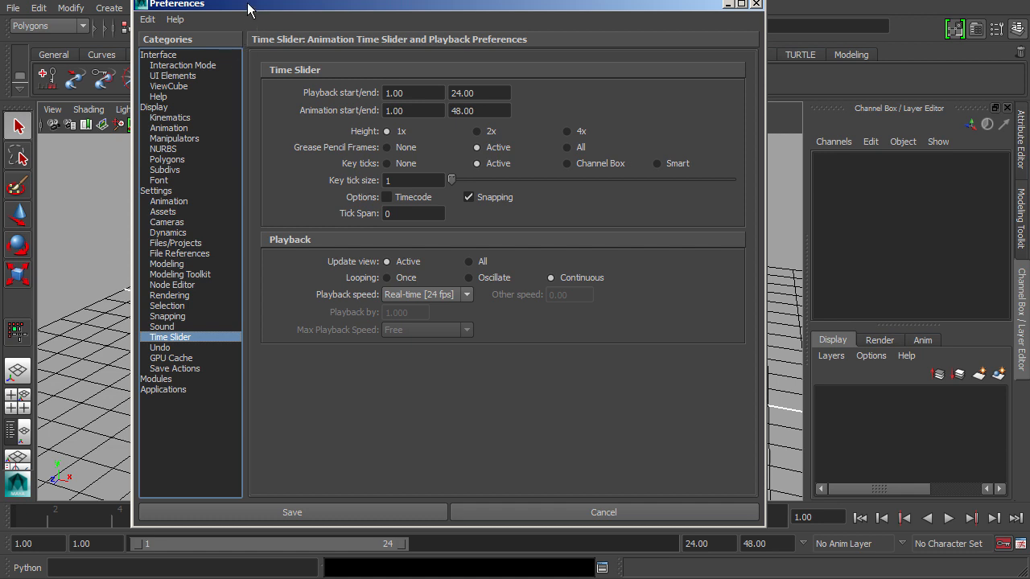
{"action": "left_click_drag", "start_coordinate": [247, 8], "coordinate": [253, 8]}
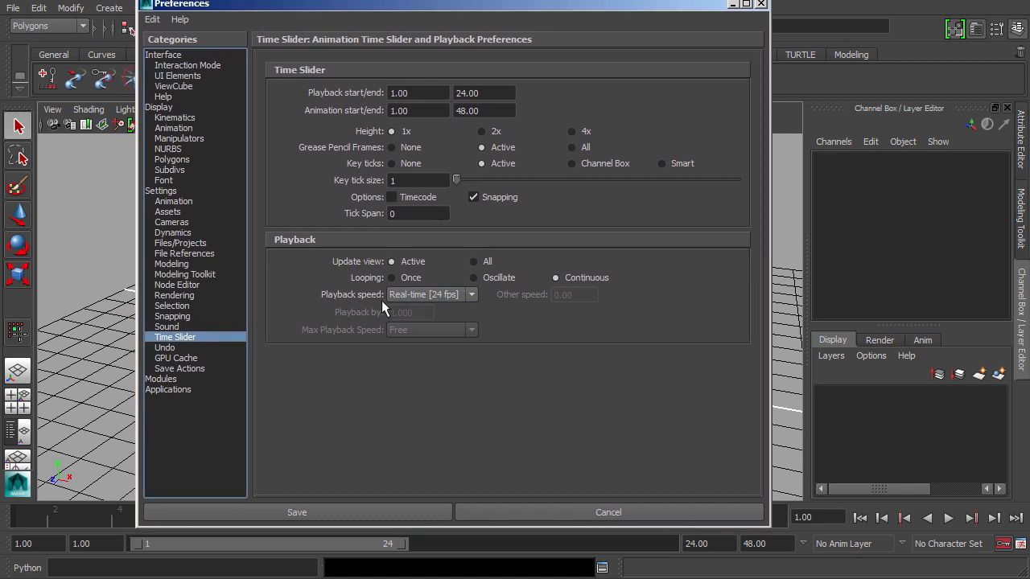
{"action": "left_click", "coordinate": [426, 296]}
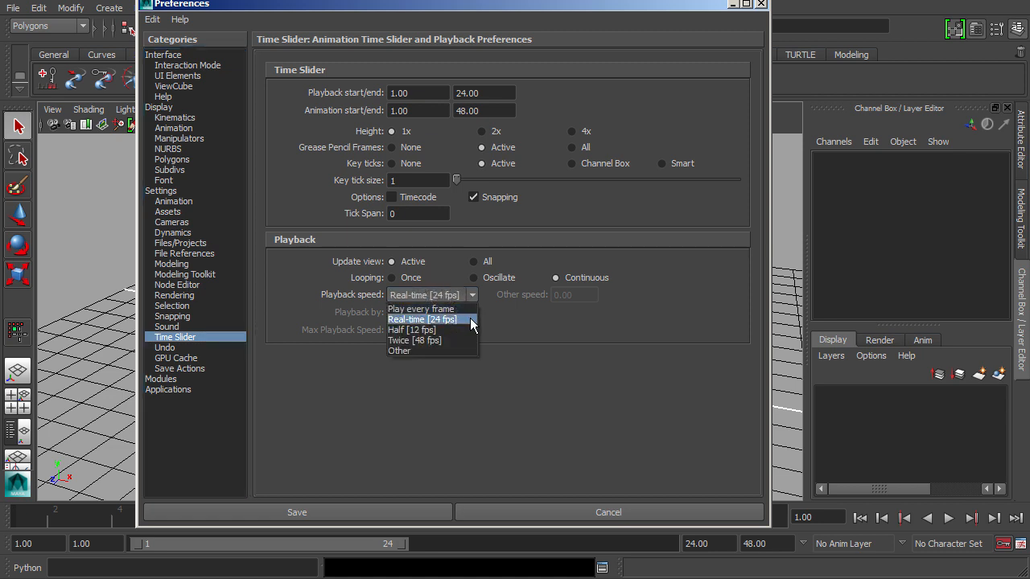
{"action": "left_click", "coordinate": [458, 320]}
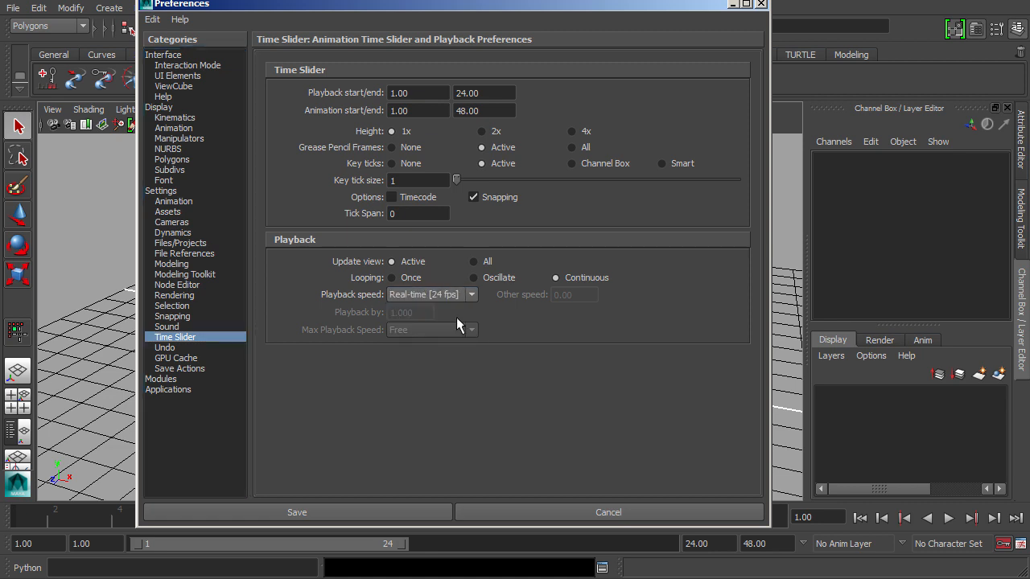
{"action": "left_click", "coordinate": [295, 513]}
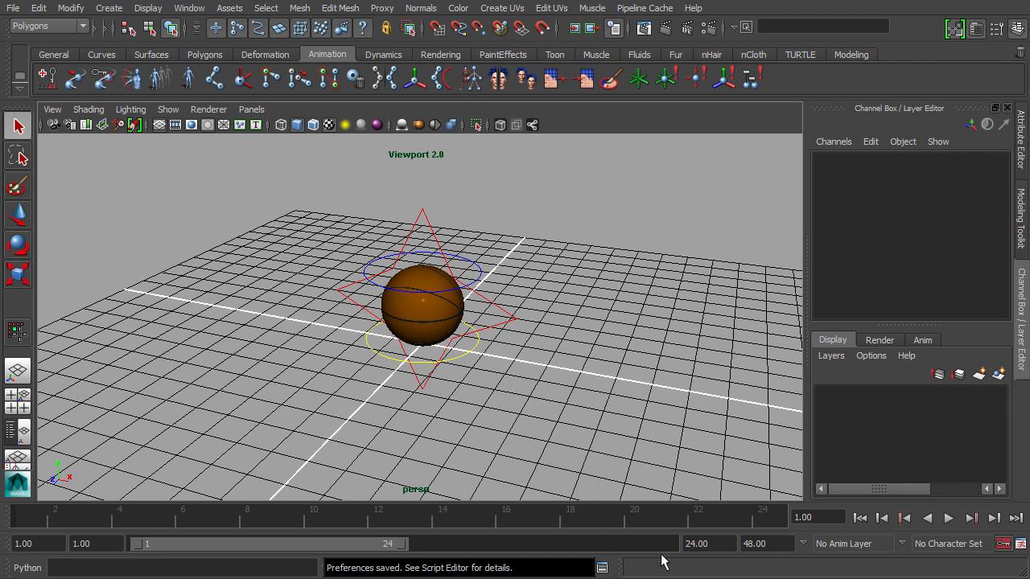
Step: Set the playback range end to frame 33 and run the timeline briefly to check it
{"action": "left_click", "coordinate": [720, 545]}
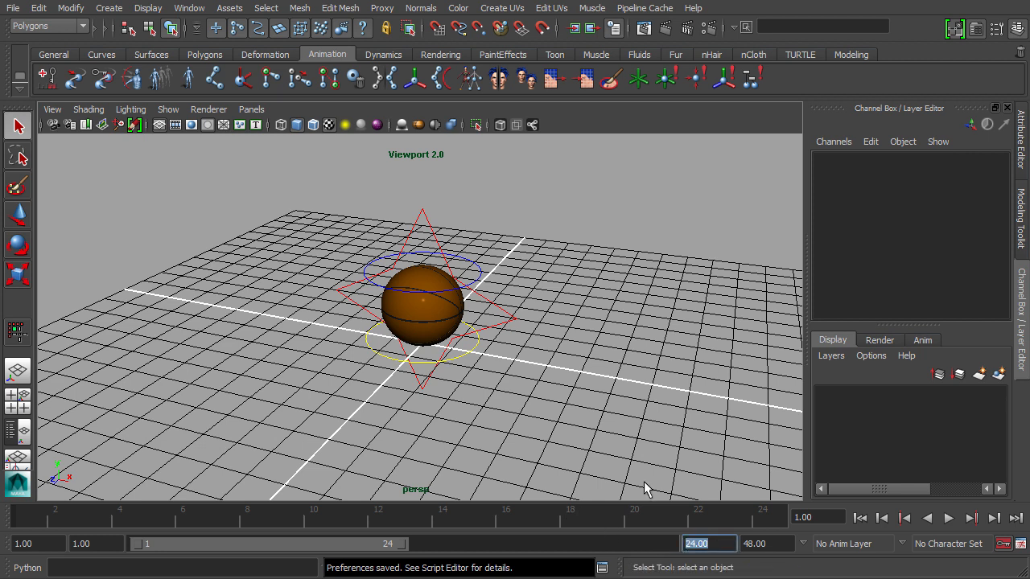
{"action": "type", "text": "33"}
{"action": "key", "text": "Return"}
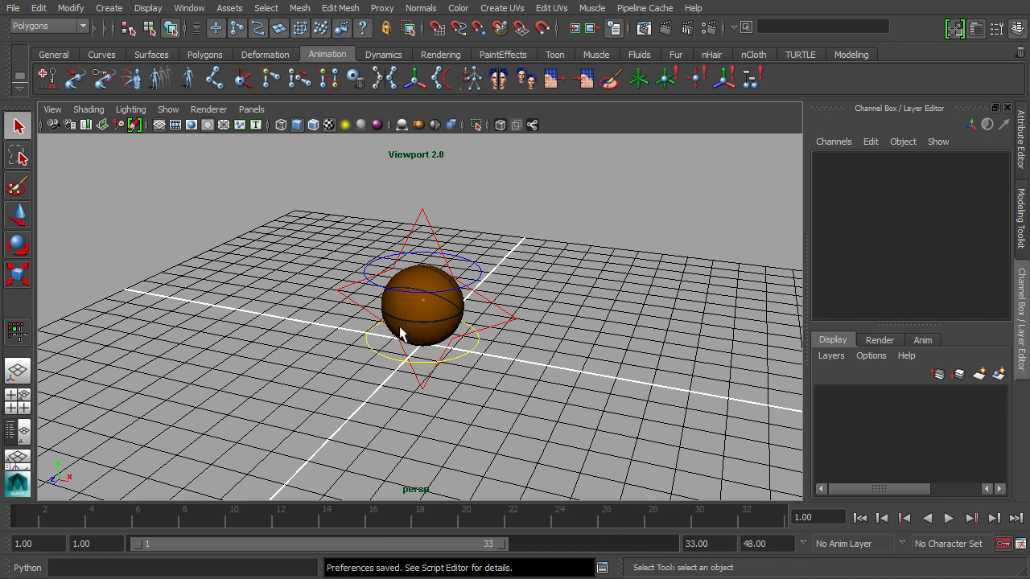
{"action": "key", "text": "alt+v"}
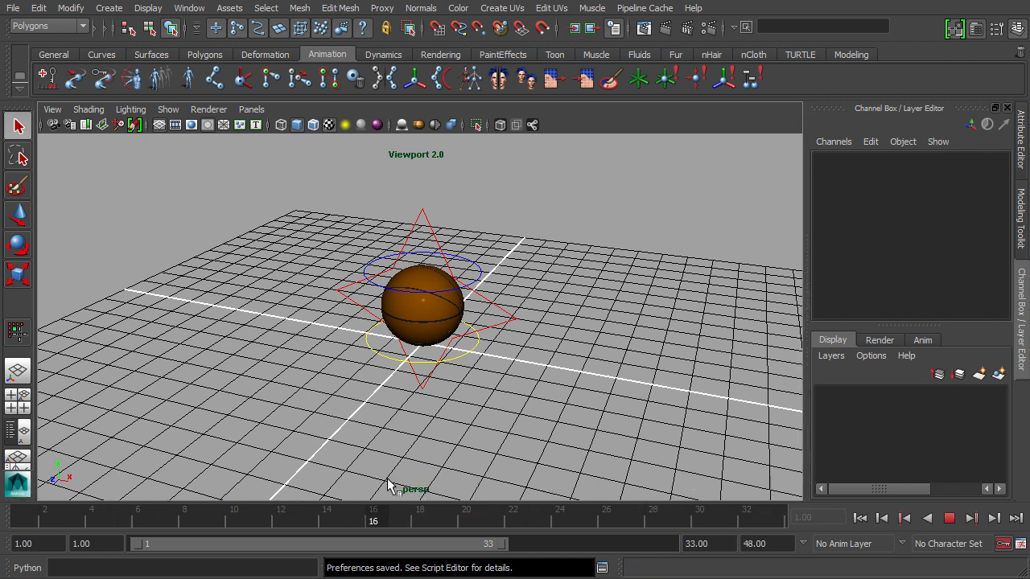
{"action": "key", "text": "alt+v"}
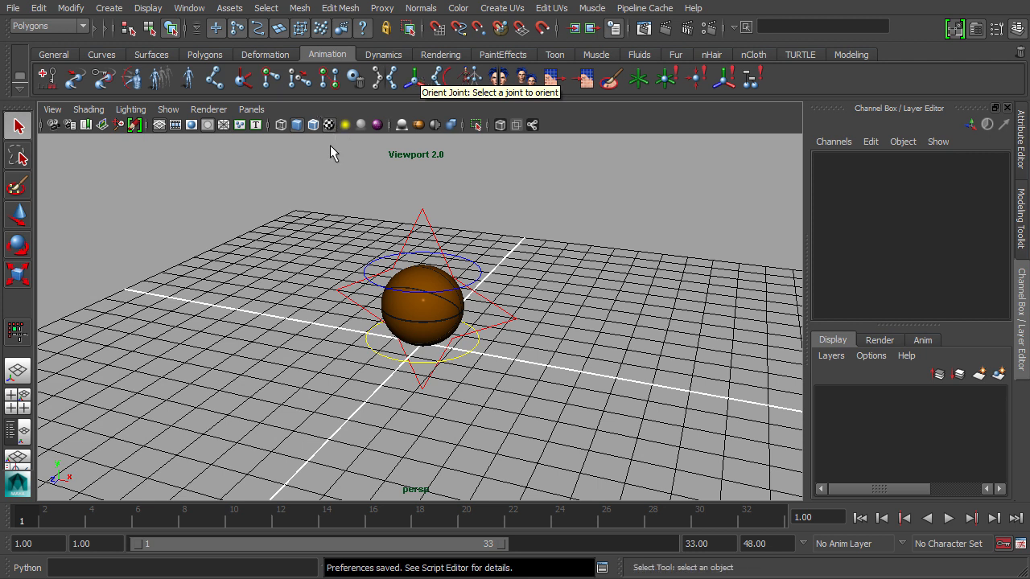
Step: Switch the viewport to the front orthographic view, framing the ball with plenty of empty space above it
{"action": "left_click", "coordinate": [249, 109]}
{"action": "mouse_move", "coordinate": [281, 155]}
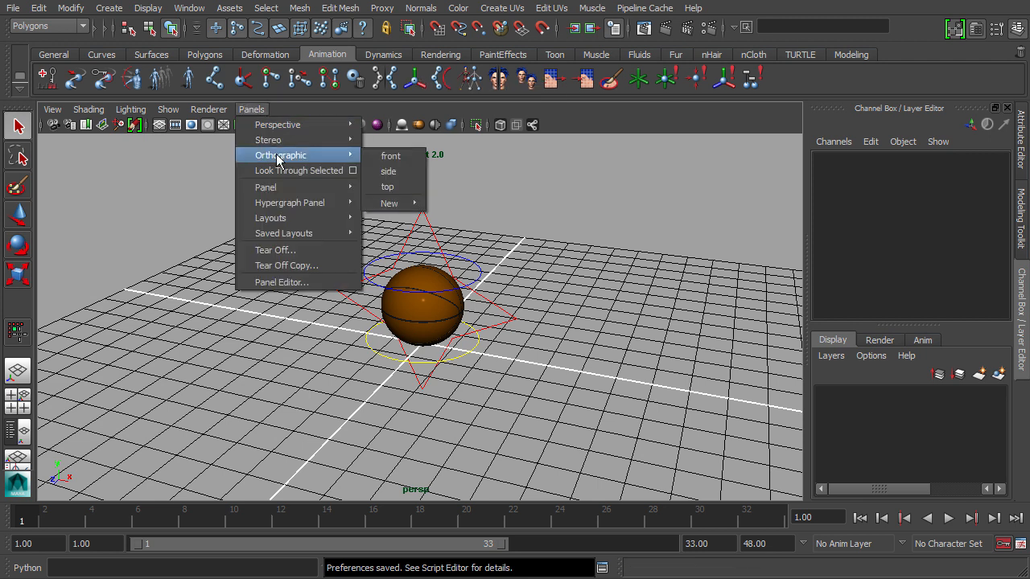
{"action": "left_click", "coordinate": [391, 155]}
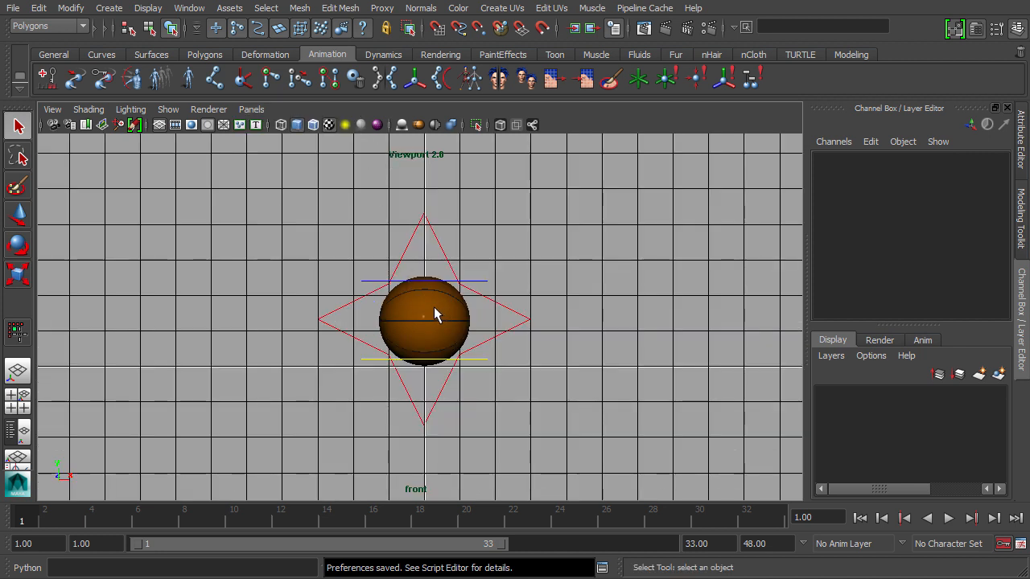
{"action": "scroll", "coordinate": [430, 304], "scroll_direction": "down", "scroll_amount": 5}
{"action": "right_click_drag", "start_coordinate": [502, 268], "coordinate": [346, 187], "text": "alt"}
{"action": "middle_click_drag", "start_coordinate": [345, 187], "coordinate": [341, 225], "text": "alt"}
{"action": "right_click_drag", "start_coordinate": [340, 225], "coordinate": [404, 259], "text": "alt"}
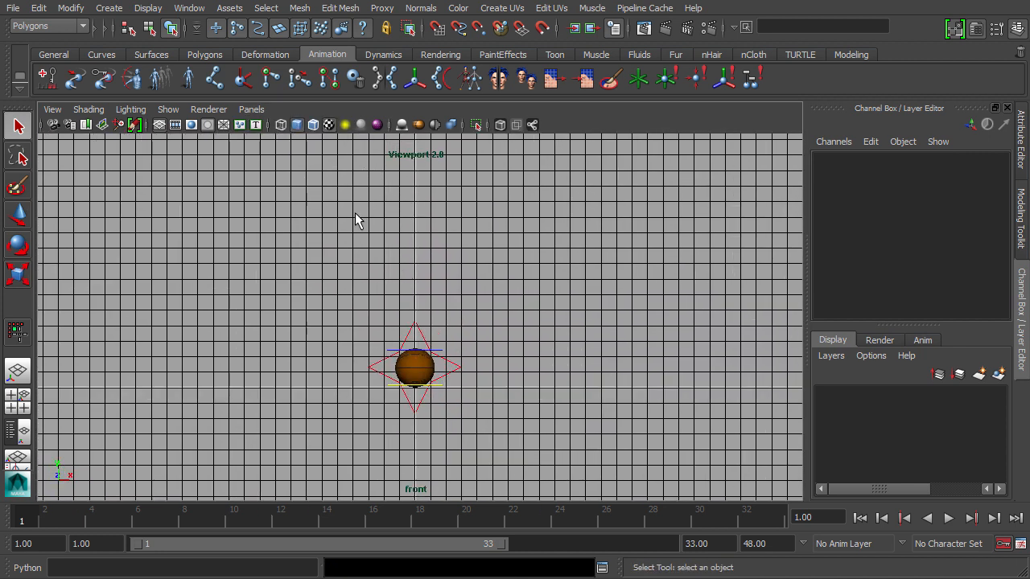
{"action": "right_click_drag", "start_coordinate": [424, 328], "coordinate": [395, 319], "text": "alt"}
Step: Raise the ball's Movement_CTRL to Translate Y 10 and key all its channels at frame 1
{"action": "left_click", "coordinate": [427, 344]}
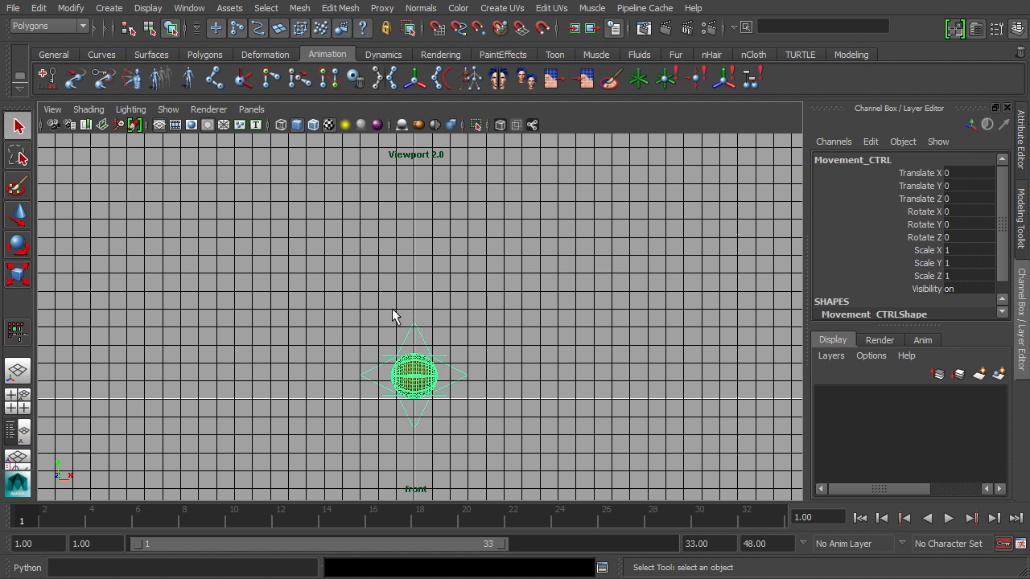
{"action": "key", "text": "w"}
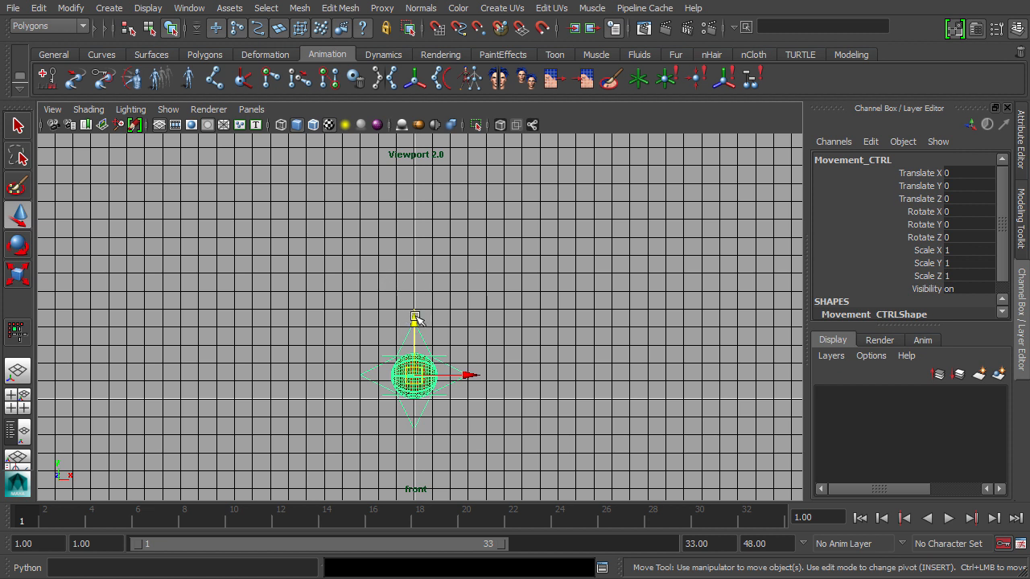
{"action": "left_click_drag", "start_coordinate": [413, 318], "coordinate": [407, 135]}
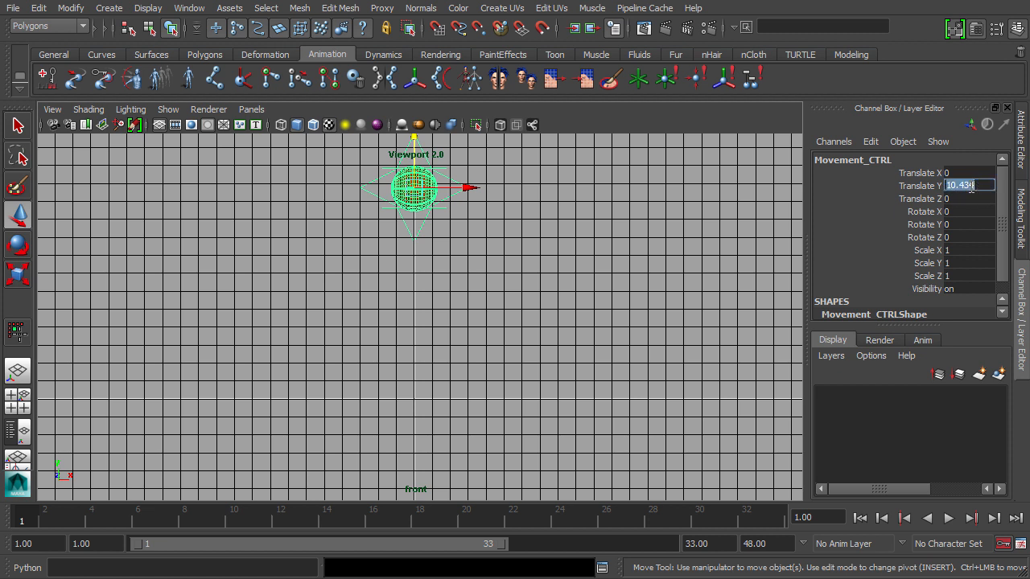
{"action": "type", "text": "10"}
{"action": "key", "text": "Return"}
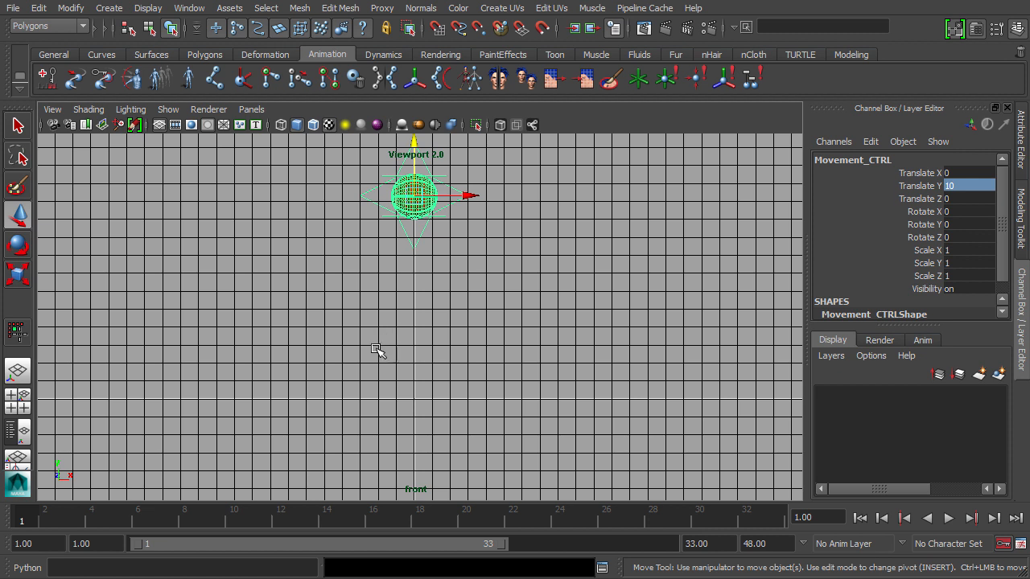
{"action": "key", "text": "s"}
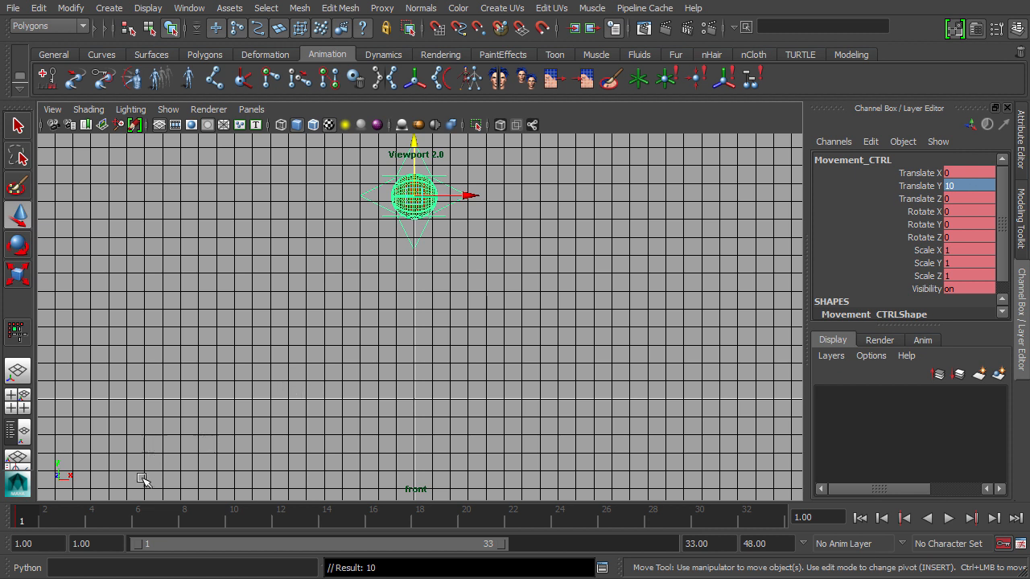
Step: Try a key at frame 6 with Movement_CTRL moved about 9.4 units along X, and undo it after previewing
{"action": "left_click", "coordinate": [138, 518]}
{"action": "left_click_drag", "start_coordinate": [456, 194], "coordinate": [626, 195]}
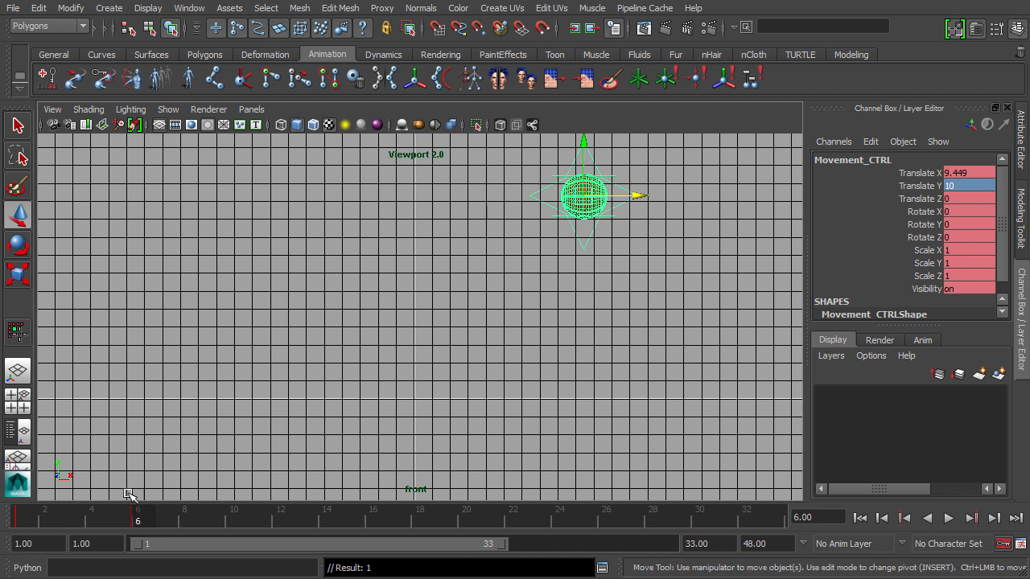
{"action": "key", "text": "alt+v"}
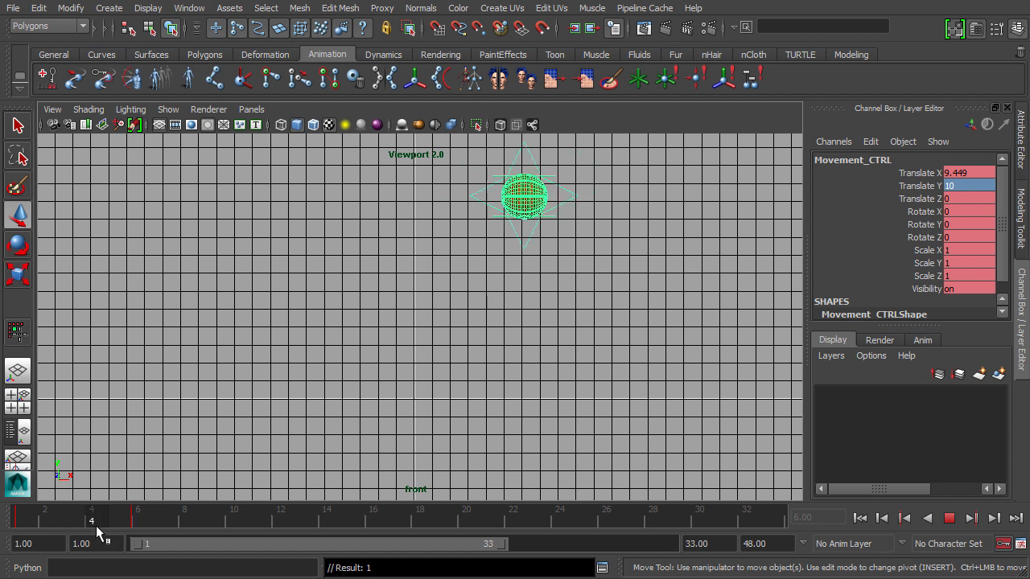
{"action": "left_click", "coordinate": [94, 522]}
{"action": "left_click", "coordinate": [23, 516]}
{"action": "key", "text": "ctrl+z"}
{"action": "key", "text": "ctrl+z"}
{"action": "key", "text": "ctrl+z"}
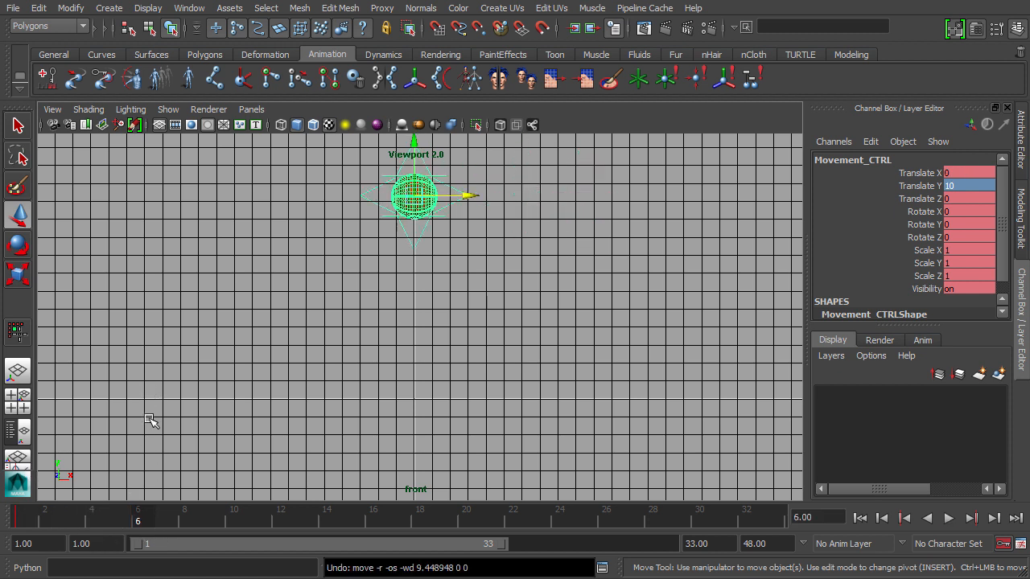
Step: Key Movement_CTRL at frame 9 with Translate Y 0 and preview the drop from frame 1
{"action": "left_click", "coordinate": [44, 517]}
{"action": "left_click", "coordinate": [959, 186]}
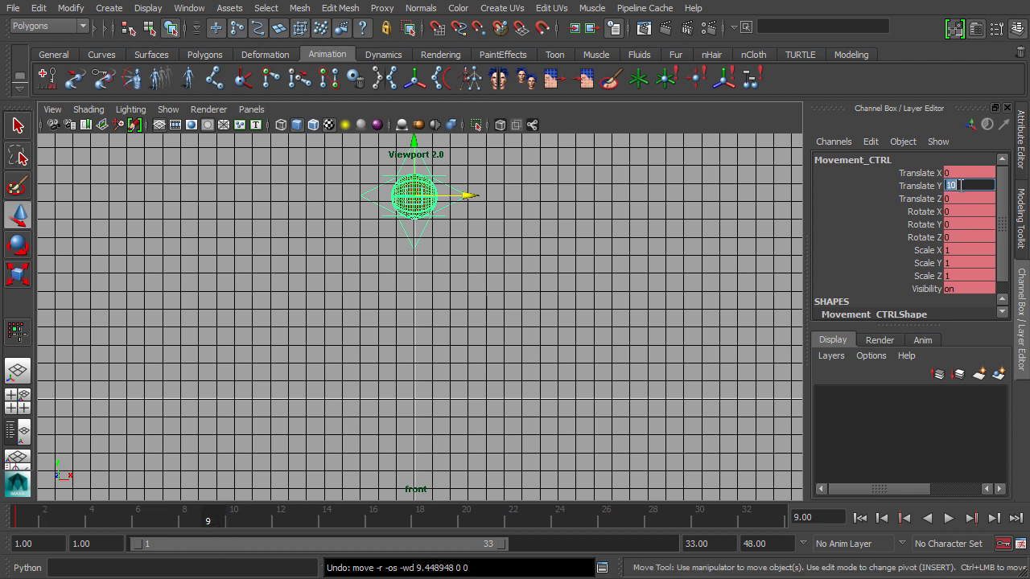
{"action": "type", "text": "0"}
{"action": "key", "text": "Return"}
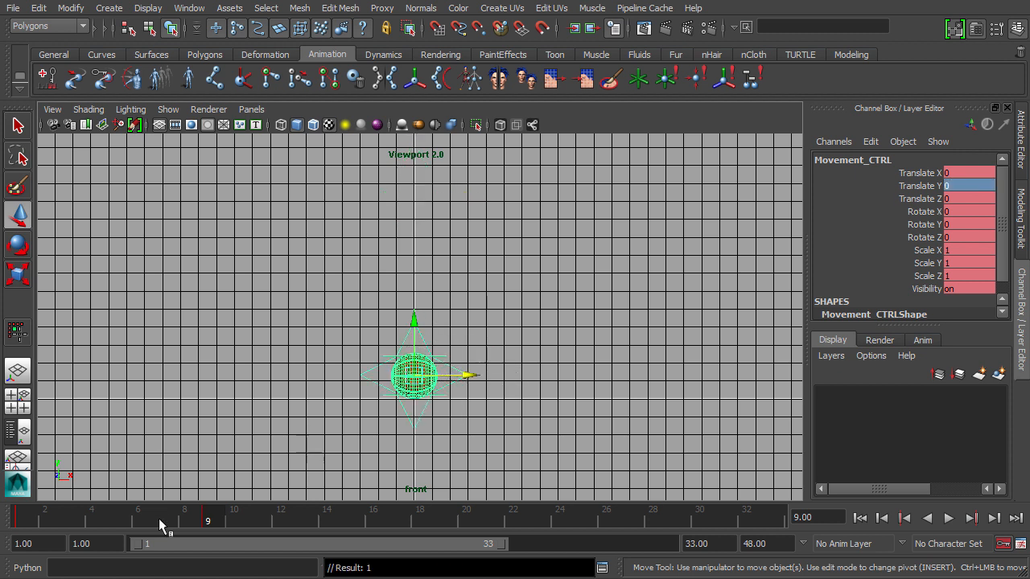
{"action": "left_click_drag", "start_coordinate": [160, 520], "coordinate": [22, 519]}
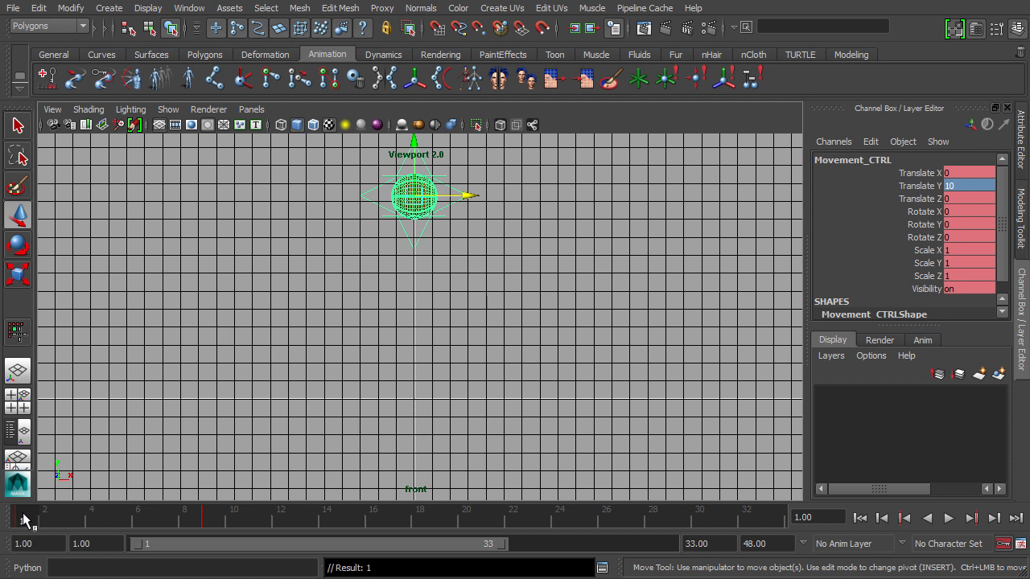
{"action": "key", "text": "alt+v"}
{"action": "left_click", "coordinate": [207, 520]}
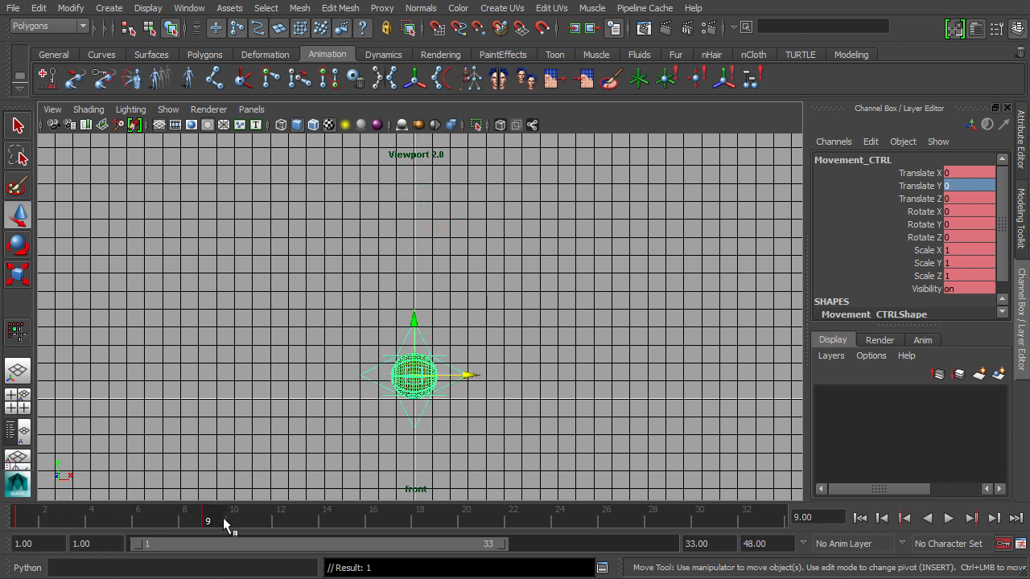
{"action": "key", "text": "alt+v"}
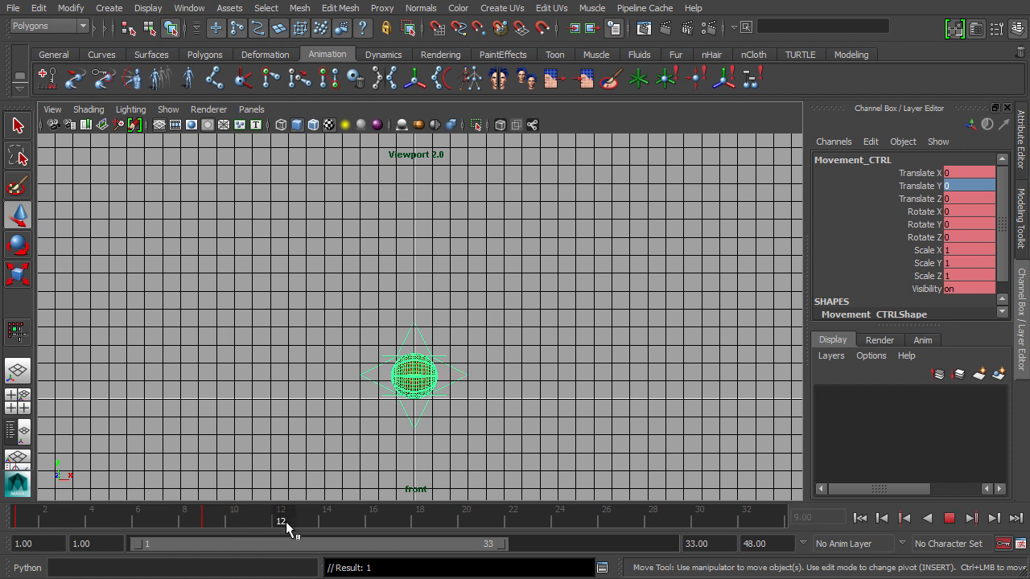
Step: Key Movement_CTRL at frame 17 with Translate Y set to 10
{"action": "left_click", "coordinate": [393, 526]}
{"action": "double_click", "coordinate": [971, 186]}
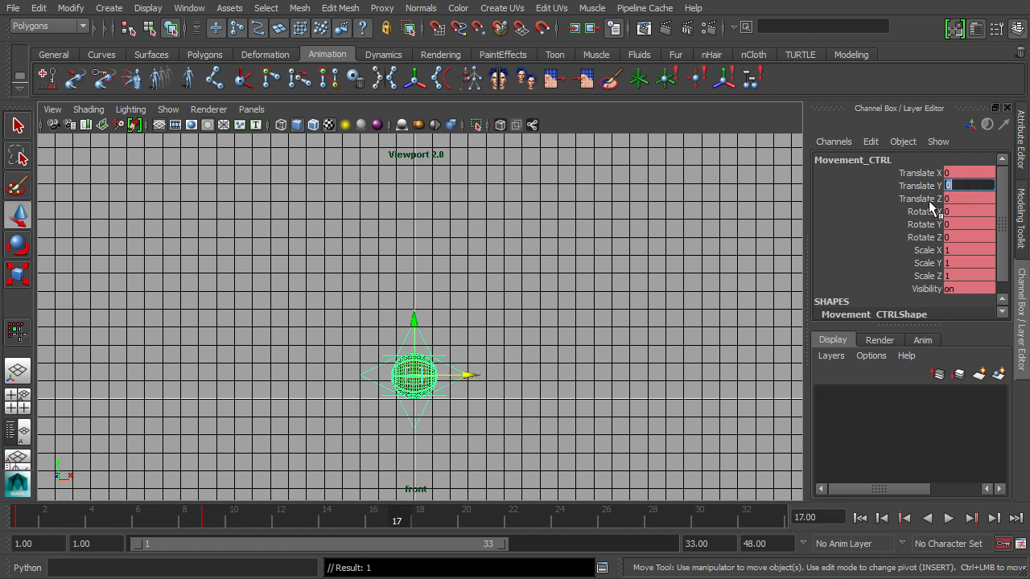
{"action": "type", "text": "10"}
{"action": "key", "text": "Return"}
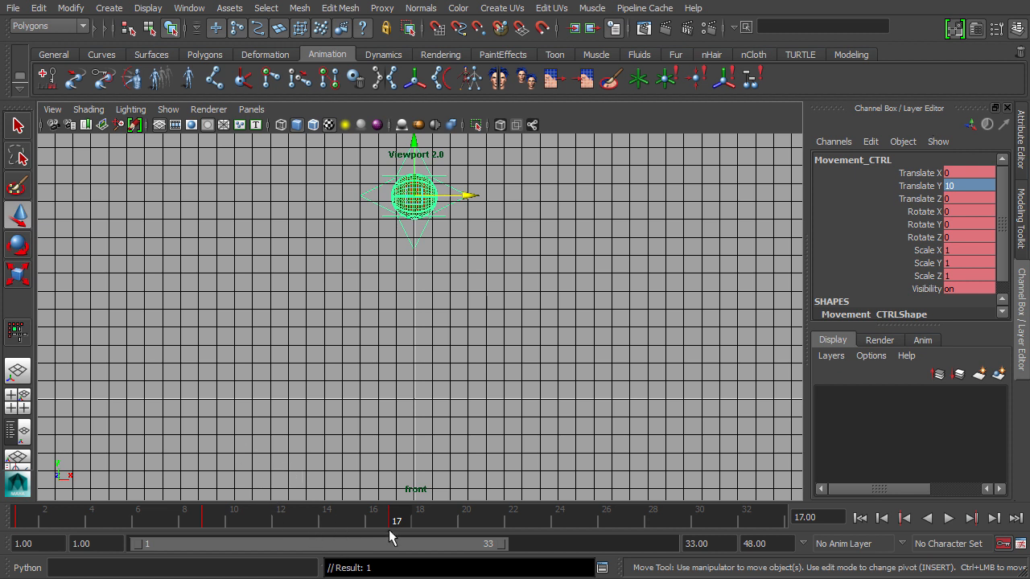
Step: Key Movement_CTRL at frame 25 with Translate Y set to 0
{"action": "left_click", "coordinate": [590, 520]}
{"action": "left_click", "coordinate": [988, 186]}
{"action": "type", "text": "0"}
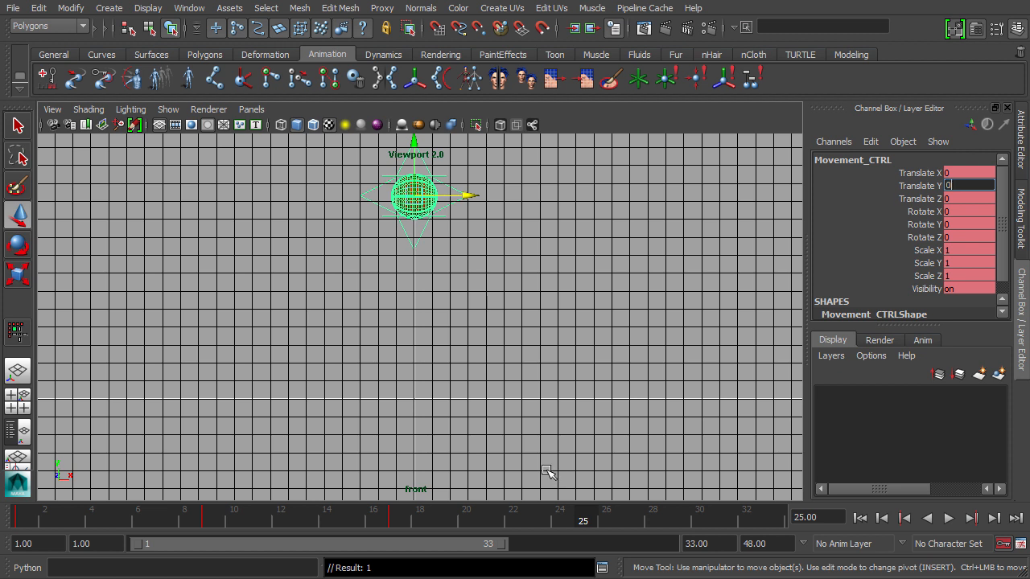
{"action": "key", "text": "Return"}
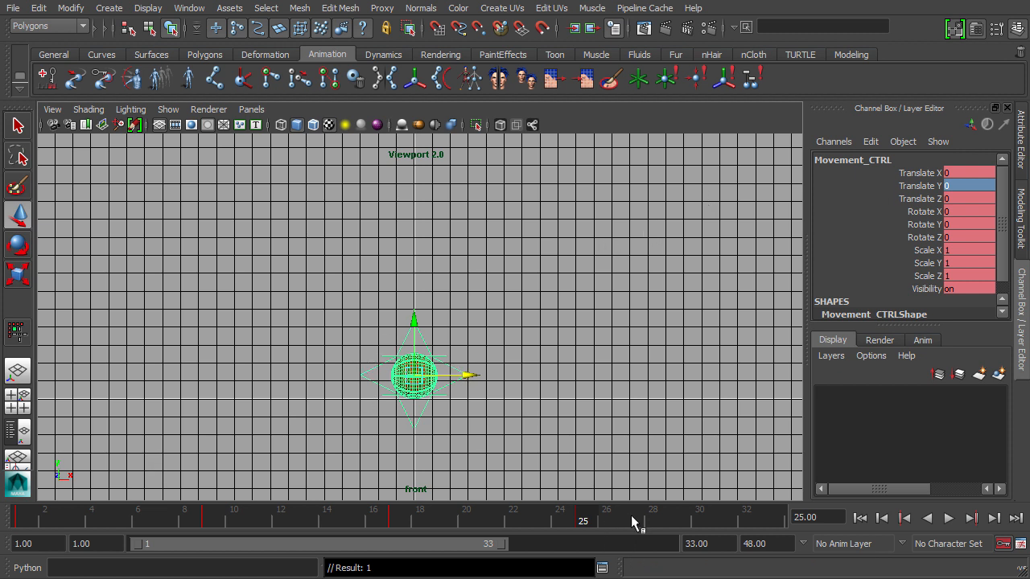
Step: Key Movement_CTRL at frame 33 with Translate Y set to 10 and play the bounce from frame 1
{"action": "left_click_drag", "start_coordinate": [632, 523], "coordinate": [770, 519]}
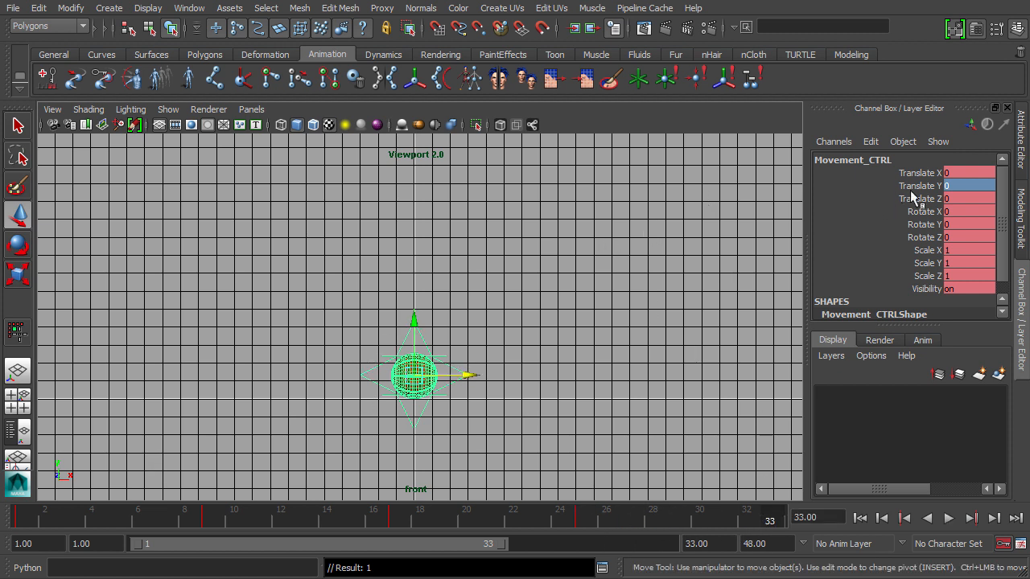
{"action": "key", "text": "Return"}
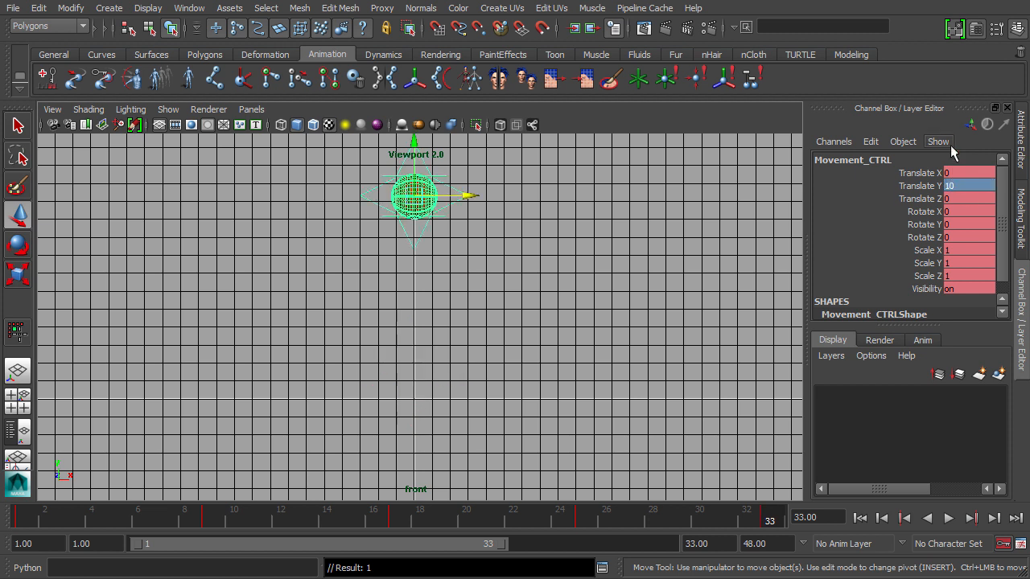
{"action": "left_click_drag", "start_coordinate": [454, 531], "coordinate": [28, 519]}
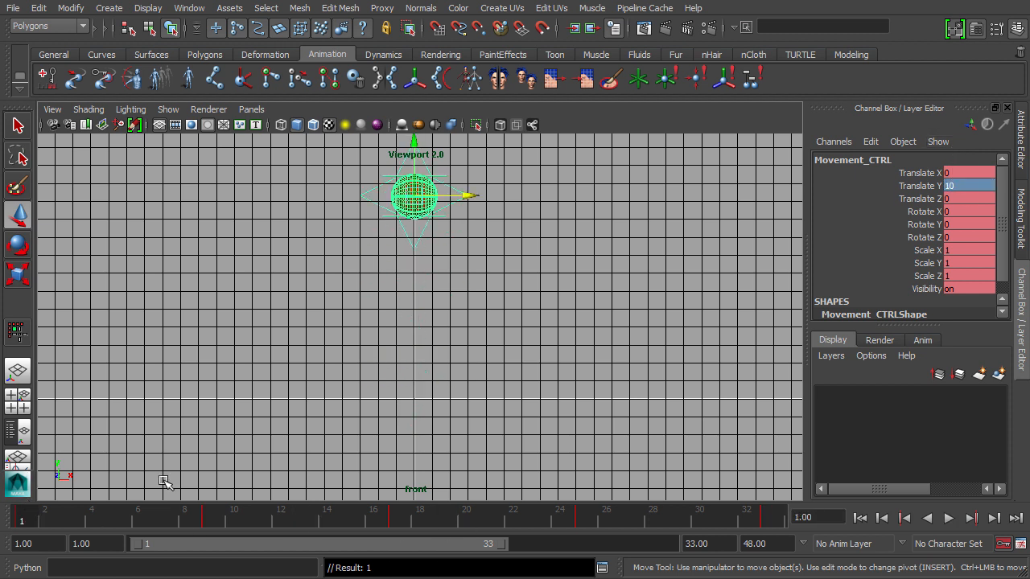
{"action": "left_click", "coordinate": [947, 518]}
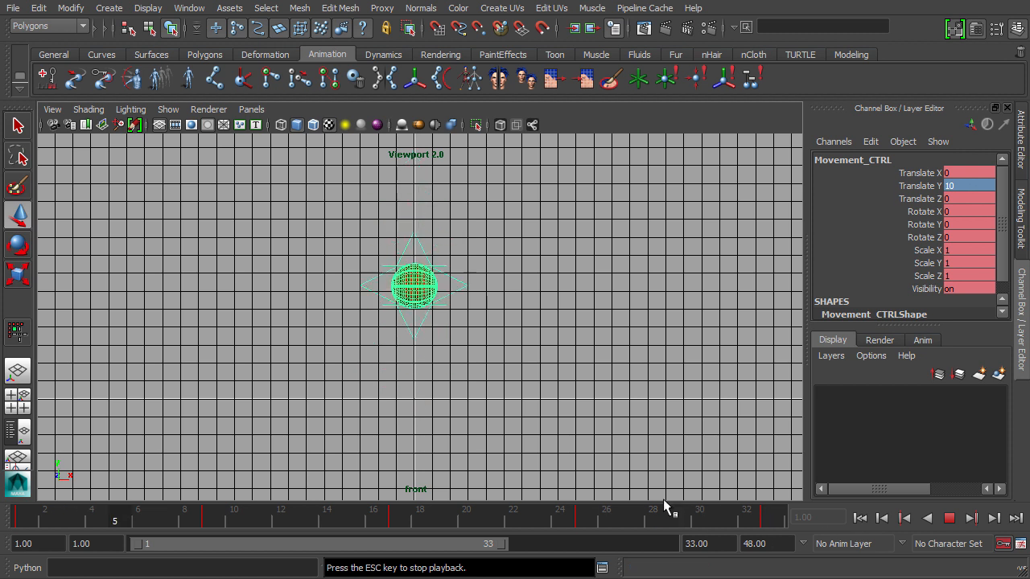
{"action": "left_click", "coordinate": [949, 518]}
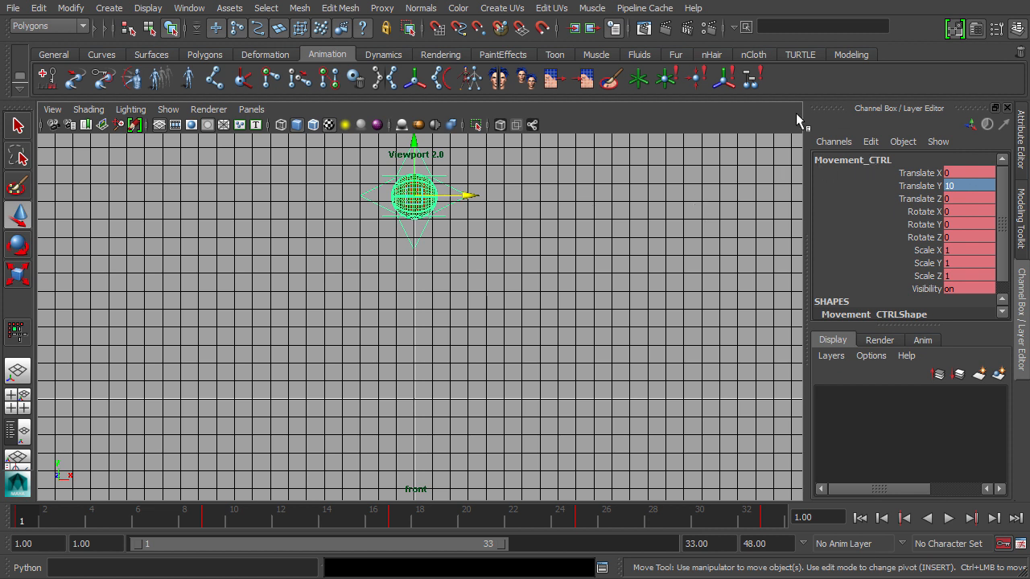
Step: Open the Graph Editor and frame Movement_CTRL's Translate Y curve from frame 1 through frame 33
{"action": "left_click", "coordinate": [190, 8]}
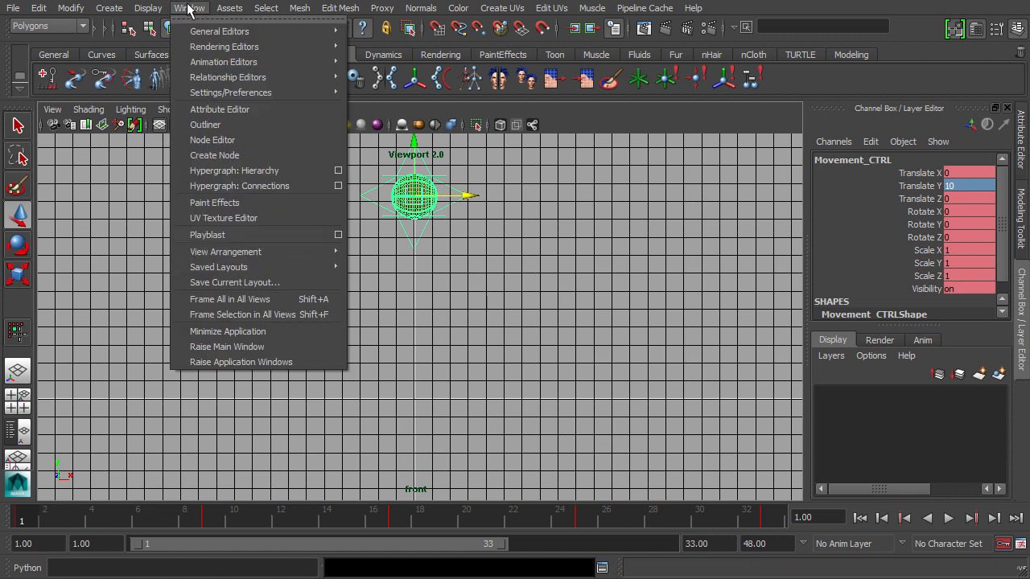
{"action": "mouse_move", "coordinate": [231, 63]}
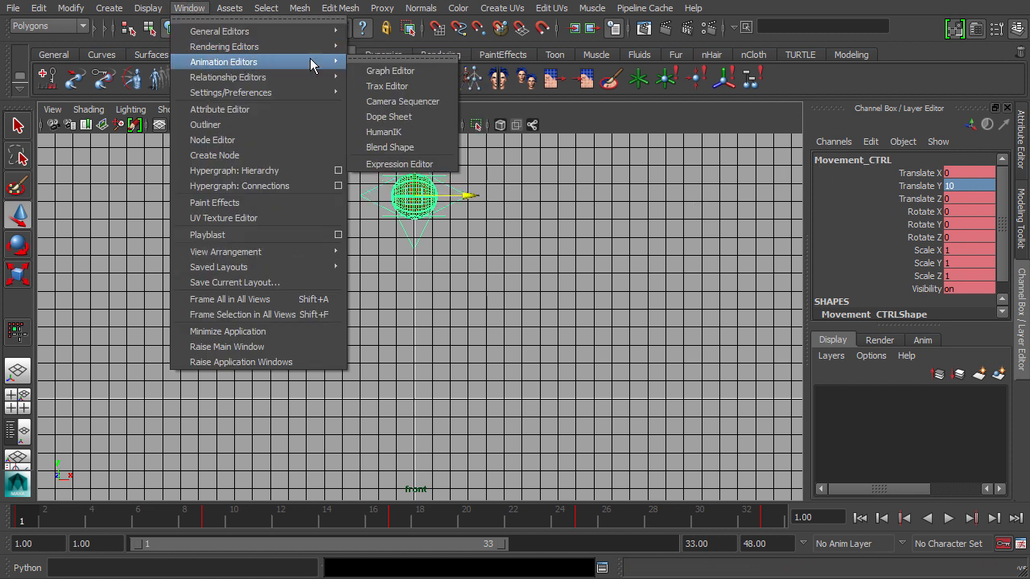
{"action": "left_click", "coordinate": [386, 71]}
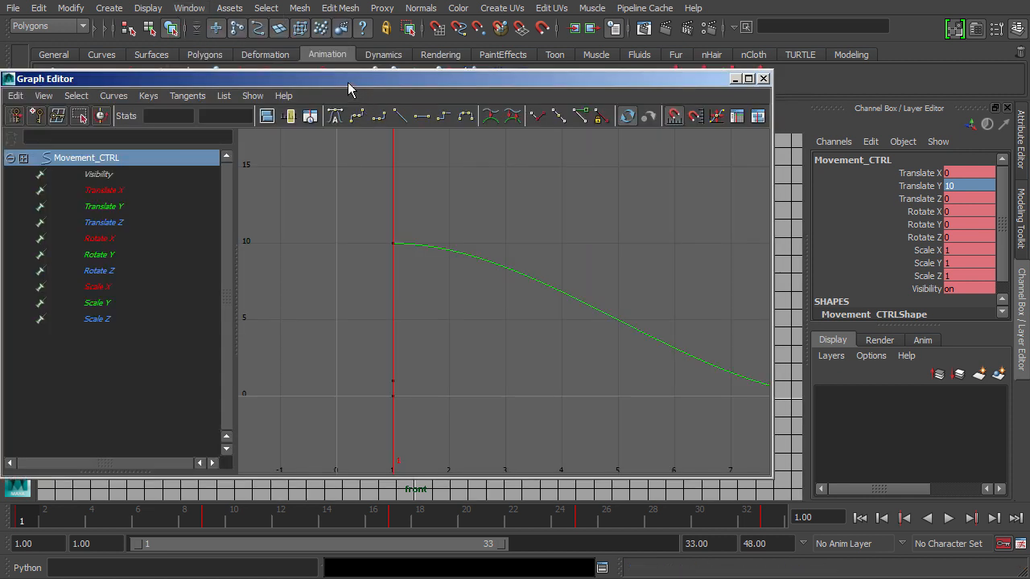
{"action": "left_click_drag", "start_coordinate": [348, 88], "coordinate": [376, 84]}
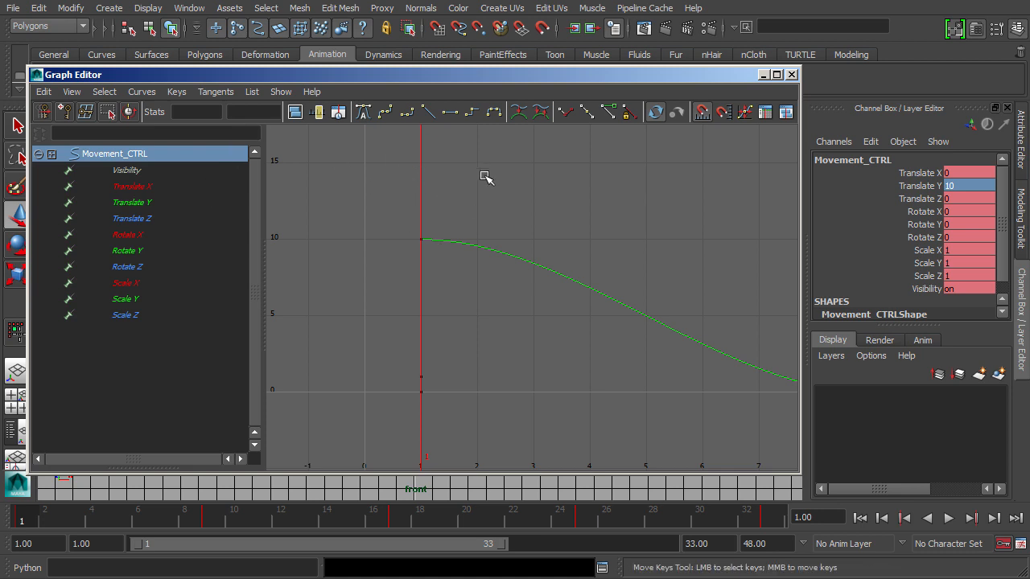
{"action": "right_click_drag", "start_coordinate": [479, 228], "coordinate": [477, 182], "text": "alt"}
{"action": "middle_click_drag", "start_coordinate": [478, 182], "coordinate": [405, 179], "text": "alt"}
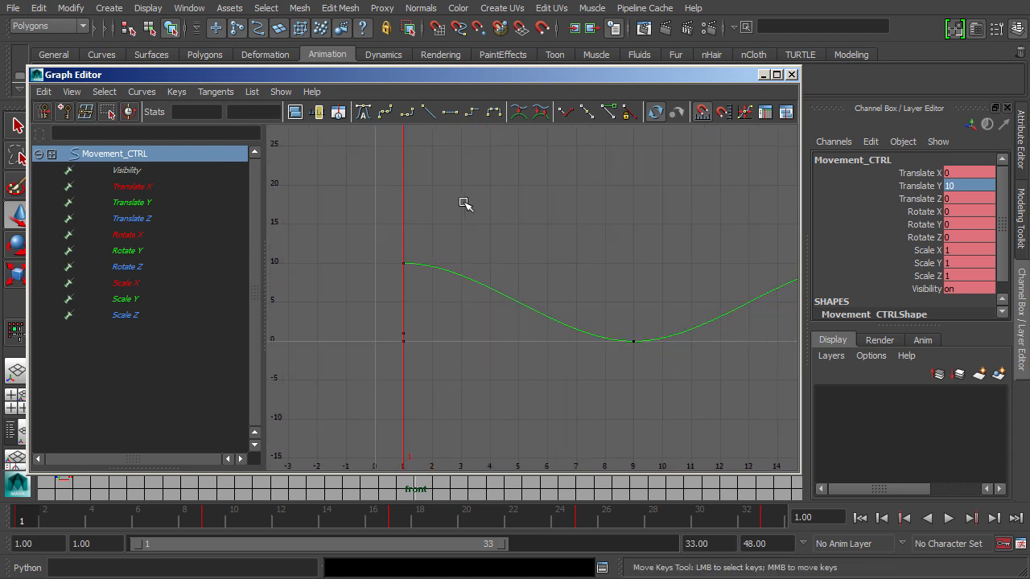
{"action": "right_click_drag", "start_coordinate": [464, 203], "coordinate": [426, 199], "text": "alt"}
{"action": "middle_click_drag", "start_coordinate": [458, 193], "coordinate": [396, 190], "text": "alt"}
{"action": "right_click_drag", "start_coordinate": [414, 198], "coordinate": [425, 194], "text": "alt"}
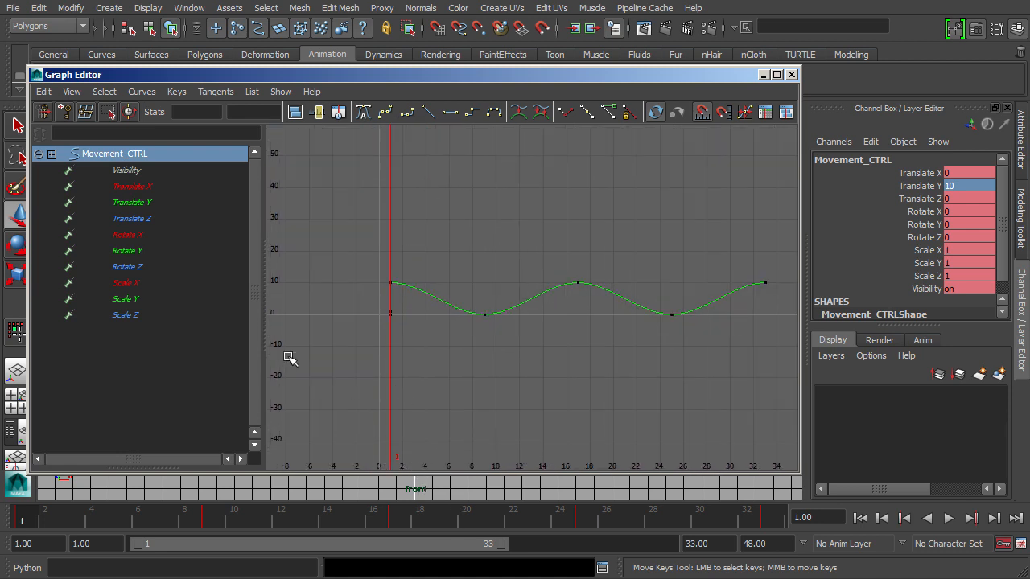
Step: Select the Translate Y key at frame 1 and raise it to about 15.5
{"action": "left_click", "coordinate": [391, 282]}
{"action": "right_click_drag", "start_coordinate": [362, 249], "coordinate": [381, 233], "text": "alt"}
{"action": "middle_click_drag", "start_coordinate": [383, 226], "coordinate": [461, 234], "text": "alt"}
{"action": "left_click_drag", "start_coordinate": [463, 231], "coordinate": [361, 283]}
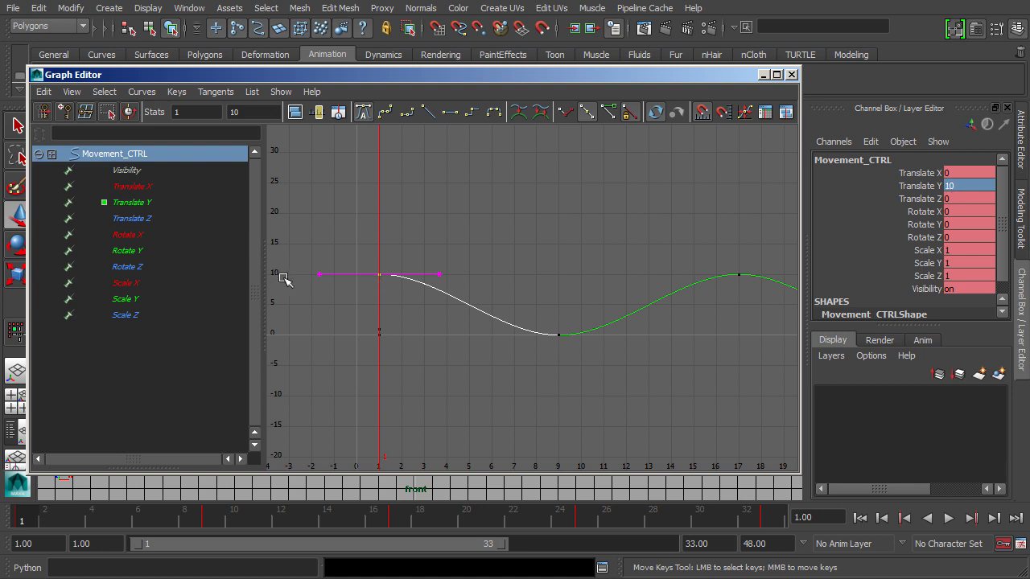
{"action": "left_click", "coordinate": [417, 266]}
{"action": "left_click", "coordinate": [380, 274]}
{"action": "middle_click_drag", "start_coordinate": [383, 275], "coordinate": [380, 241]}
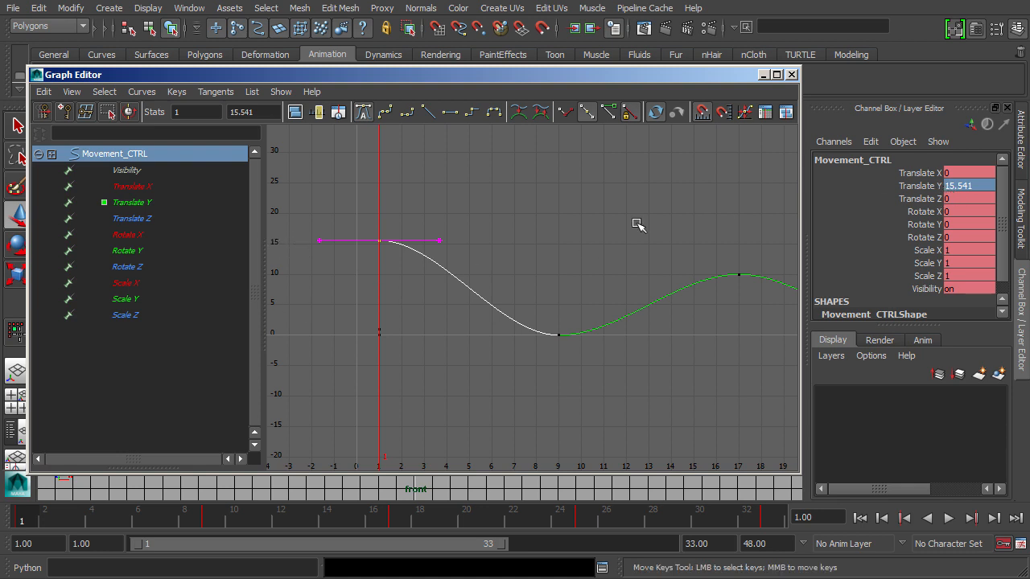
Step: Set Translate Y at frame 1 to 10
{"action": "left_click", "coordinate": [983, 186]}
{"action": "type", "text": "10"}
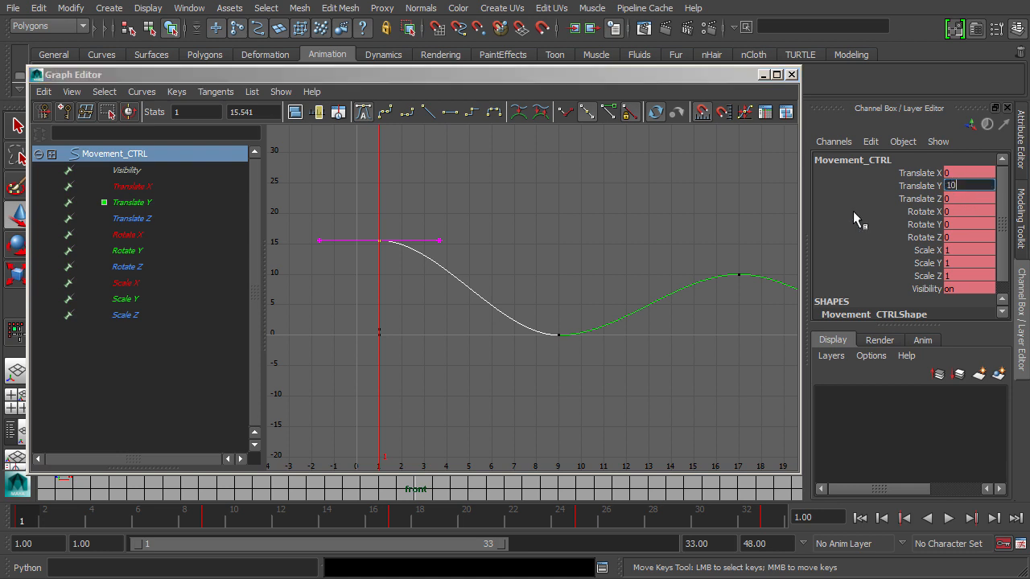
{"action": "key", "text": "Return"}
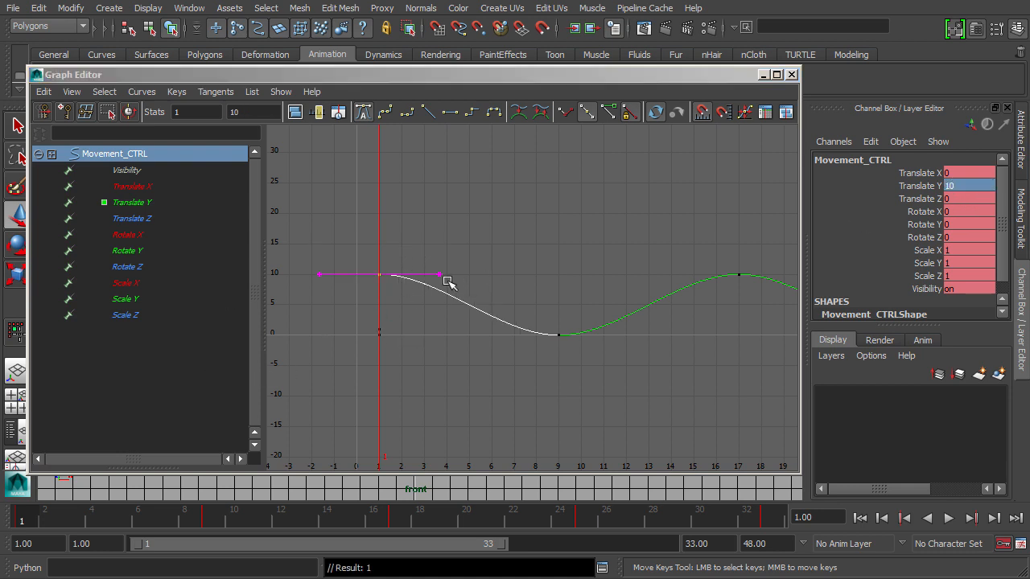
Step: Select all keys of the Translate Y curve and free their tangent weights
{"action": "middle_click_drag", "start_coordinate": [503, 252], "coordinate": [416, 239], "text": "alt"}
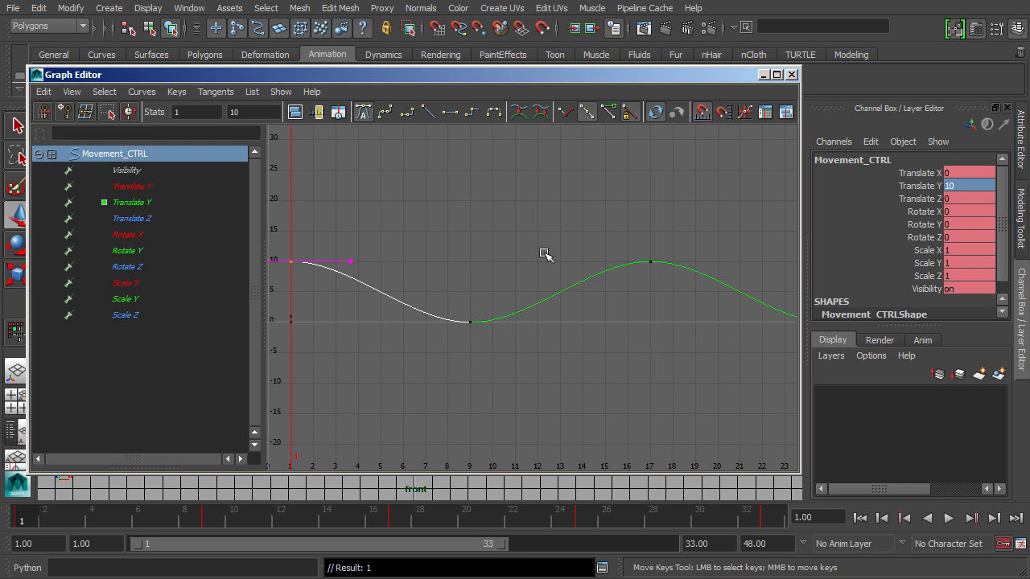
{"action": "right_click_drag", "start_coordinate": [543, 254], "coordinate": [474, 263], "text": "alt"}
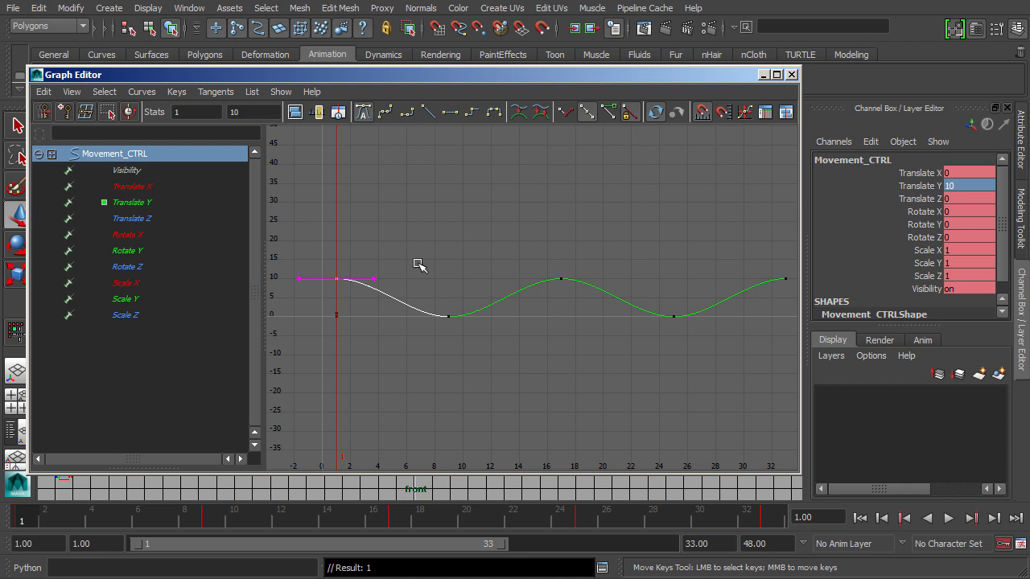
{"action": "right_click_drag", "start_coordinate": [467, 240], "coordinate": [484, 273], "text": "alt"}
{"action": "middle_click_drag", "start_coordinate": [451, 249], "coordinate": [599, 232], "text": "alt"}
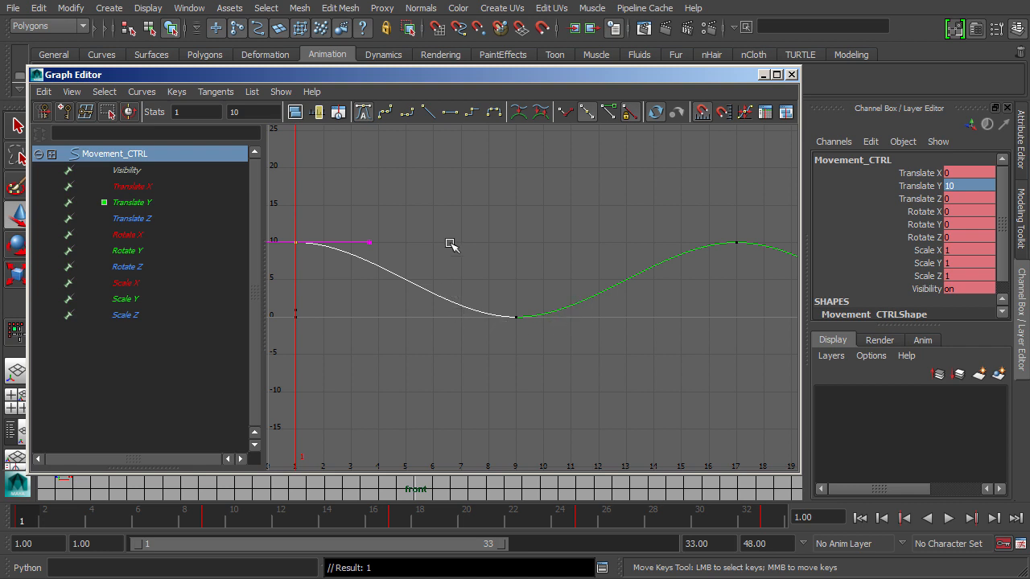
{"action": "right_click_drag", "start_coordinate": [569, 289], "coordinate": [532, 246], "text": "alt"}
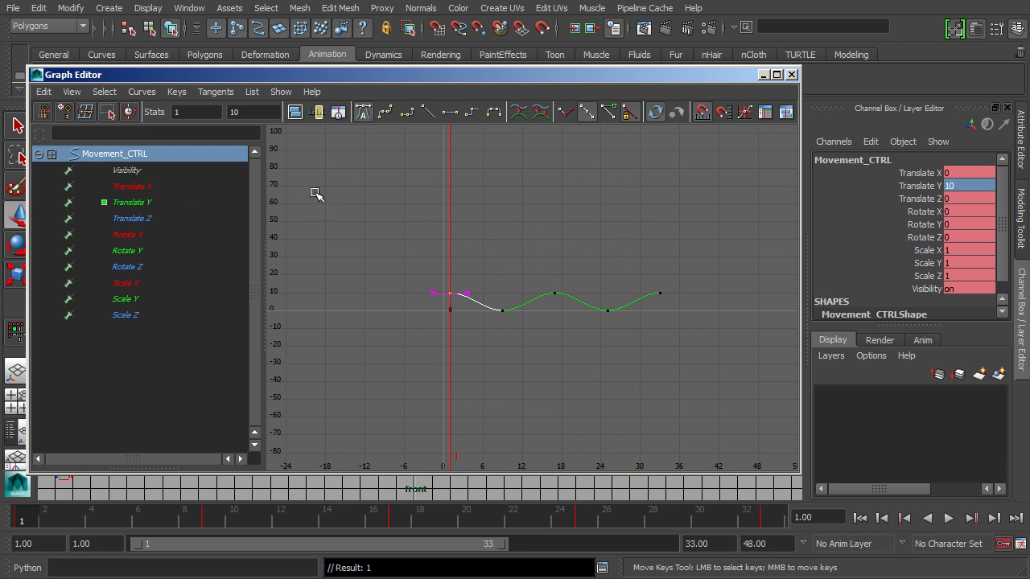
{"action": "left_click", "coordinate": [129, 204]}
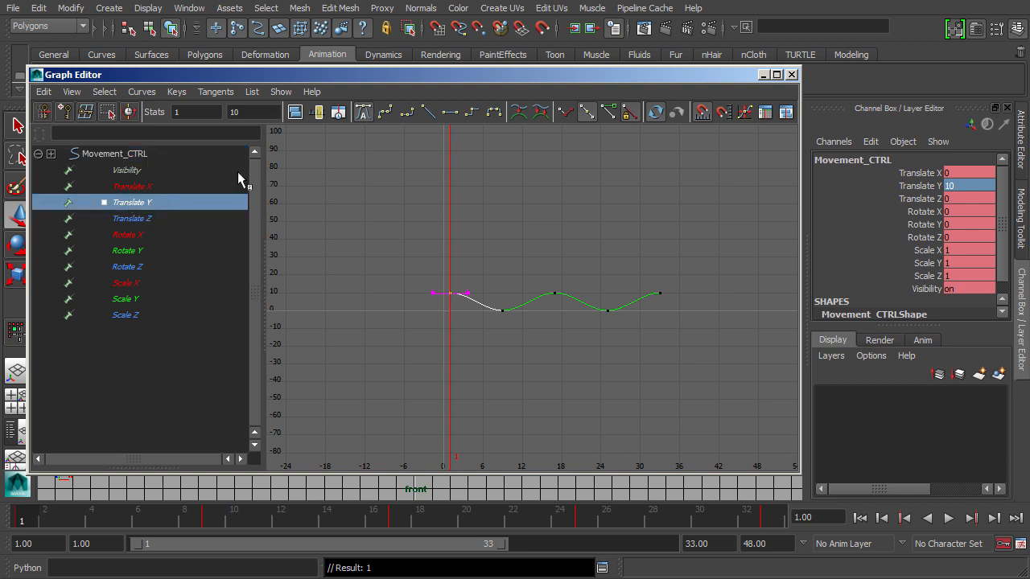
{"action": "left_click_drag", "start_coordinate": [727, 231], "coordinate": [394, 362]}
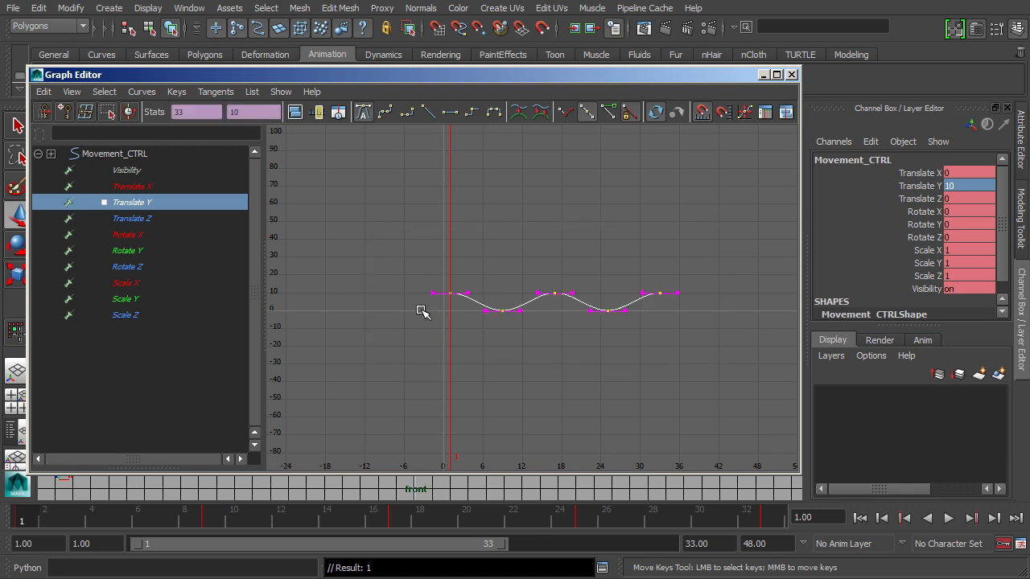
{"action": "key", "text": "f"}
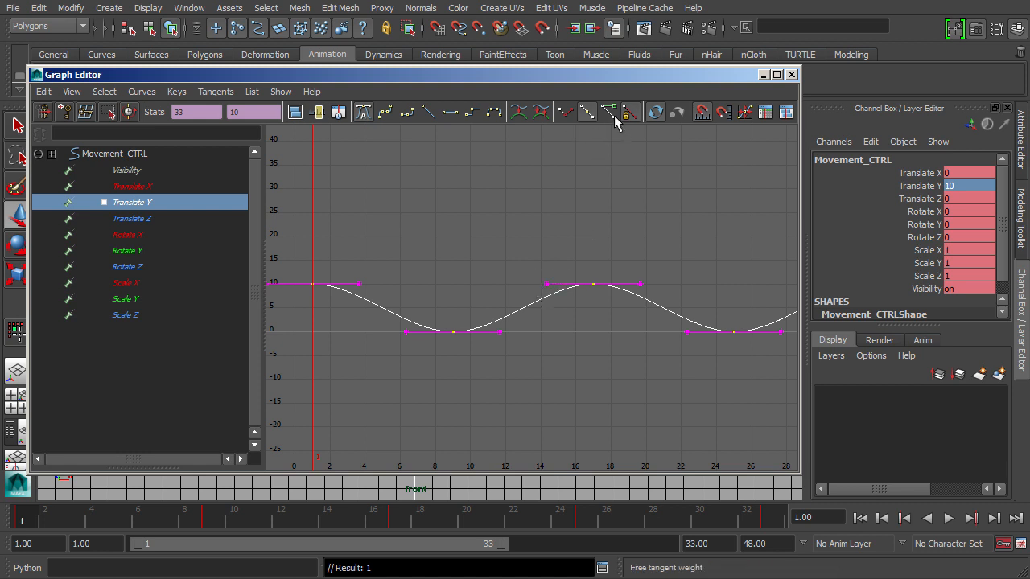
Step: Examine the freed tangent handles along the Translate Y curve up close and as a whole
{"action": "scroll", "coordinate": [530, 249], "scroll_direction": "up", "scroll_amount": 5}
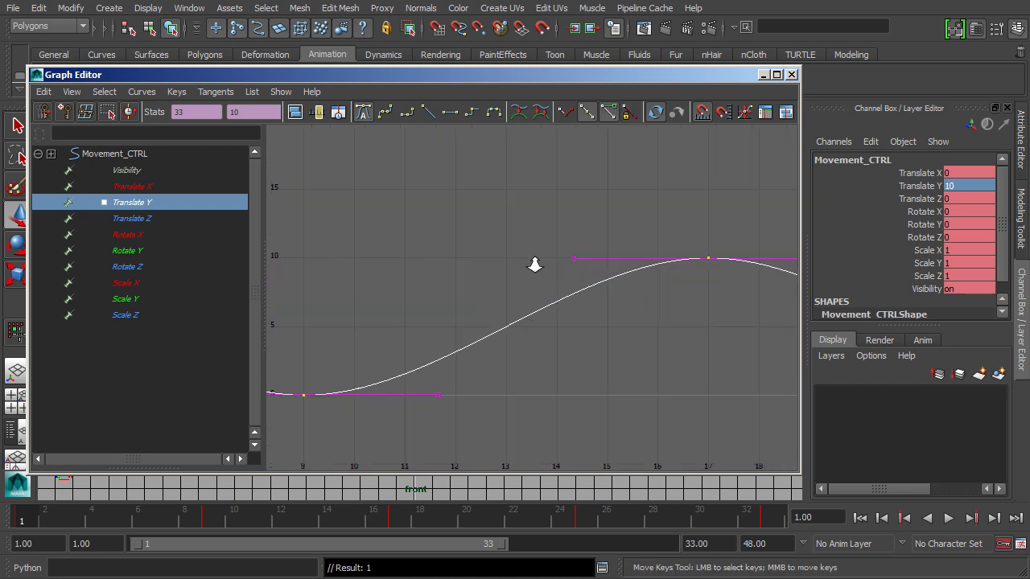
{"action": "middle_click_drag", "start_coordinate": [524, 235], "coordinate": [488, 240], "text": "alt"}
{"action": "right_click_drag", "start_coordinate": [489, 239], "coordinate": [552, 246], "text": "alt"}
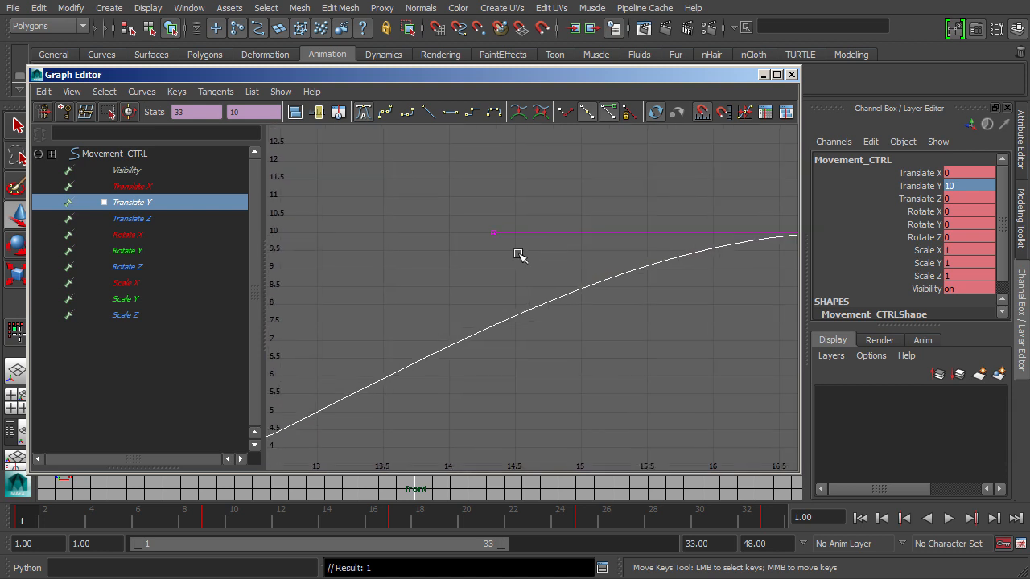
{"action": "middle_click_drag", "start_coordinate": [517, 255], "coordinate": [566, 311], "text": "alt"}
{"action": "right_click_drag", "start_coordinate": [549, 260], "coordinate": [499, 233], "text": "alt"}
{"action": "scroll", "coordinate": [563, 252], "scroll_direction": "down", "scroll_amount": 8}
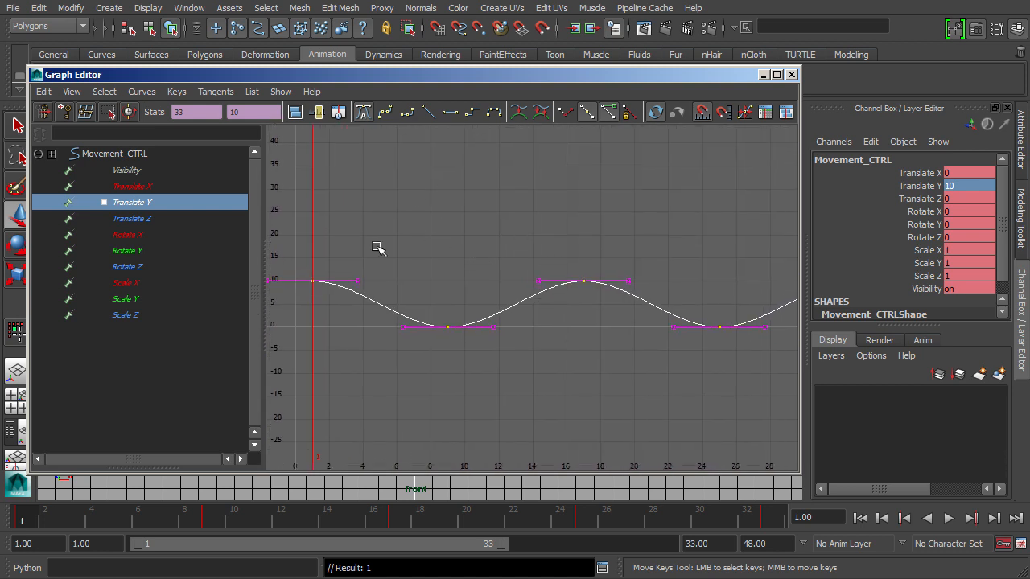
{"action": "scroll", "coordinate": [414, 257], "scroll_direction": "down", "scroll_amount": 4}
{"action": "scroll", "coordinate": [426, 264], "scroll_direction": "up", "scroll_amount": 4}
{"action": "middle_click_drag", "start_coordinate": [452, 226], "coordinate": [476, 230], "text": "alt"}
{"action": "right_click_drag", "start_coordinate": [476, 255], "coordinate": [451, 239], "text": "alt"}
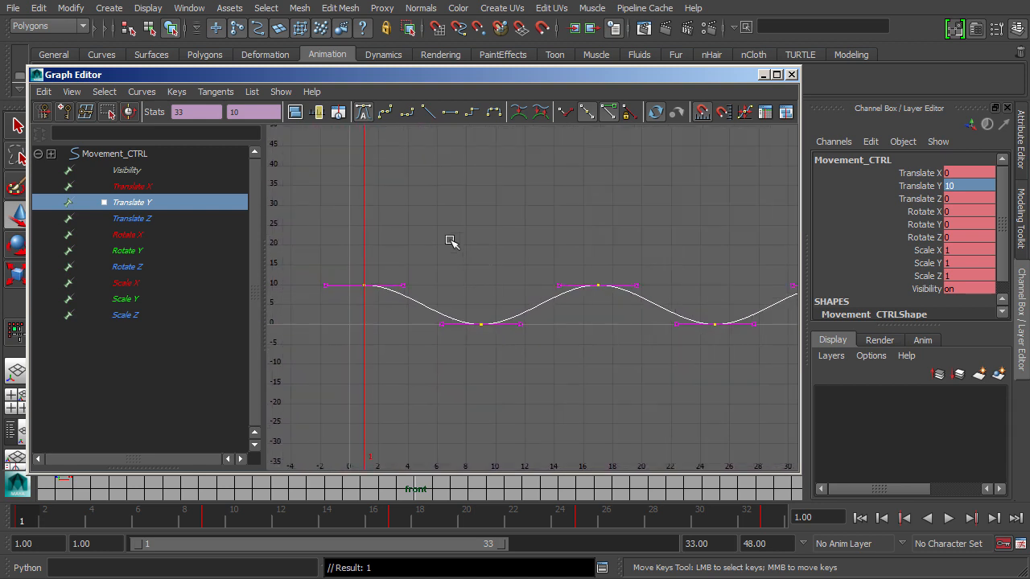
{"action": "middle_click_drag", "start_coordinate": [423, 234], "coordinate": [545, 224], "text": "alt"}
{"action": "right_click_drag", "start_coordinate": [545, 225], "coordinate": [596, 235], "text": "alt"}
Step: Try reshaping the curve with the outgoing tangent handle of the frame 1 key, and undo the change
{"action": "left_click_drag", "start_coordinate": [588, 160], "coordinate": [345, 294]}
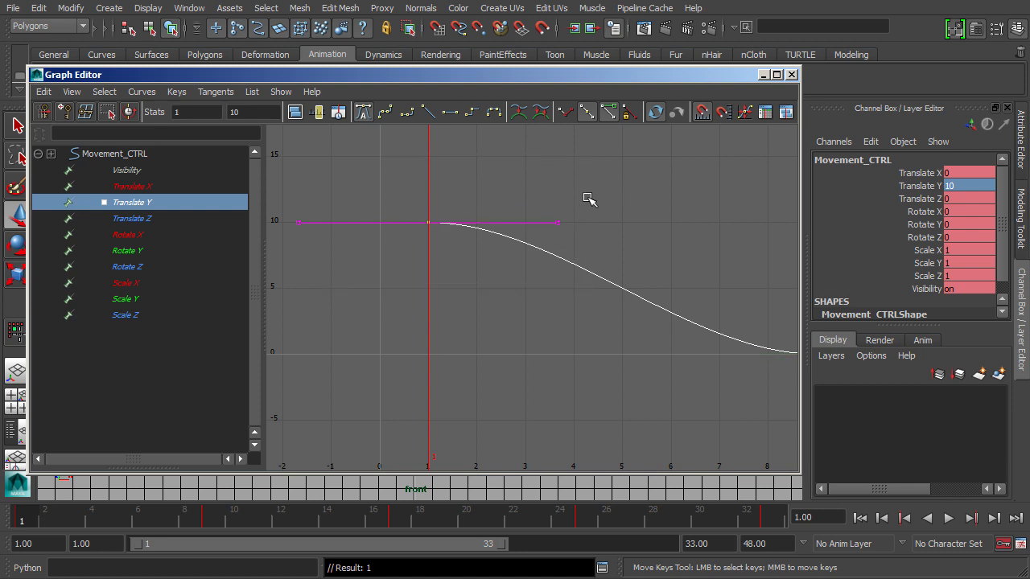
{"action": "left_click_drag", "start_coordinate": [594, 187], "coordinate": [544, 235]}
{"action": "middle_click_drag", "start_coordinate": [555, 222], "coordinate": [521, 262]}
{"action": "key", "text": "ctrl+z"}
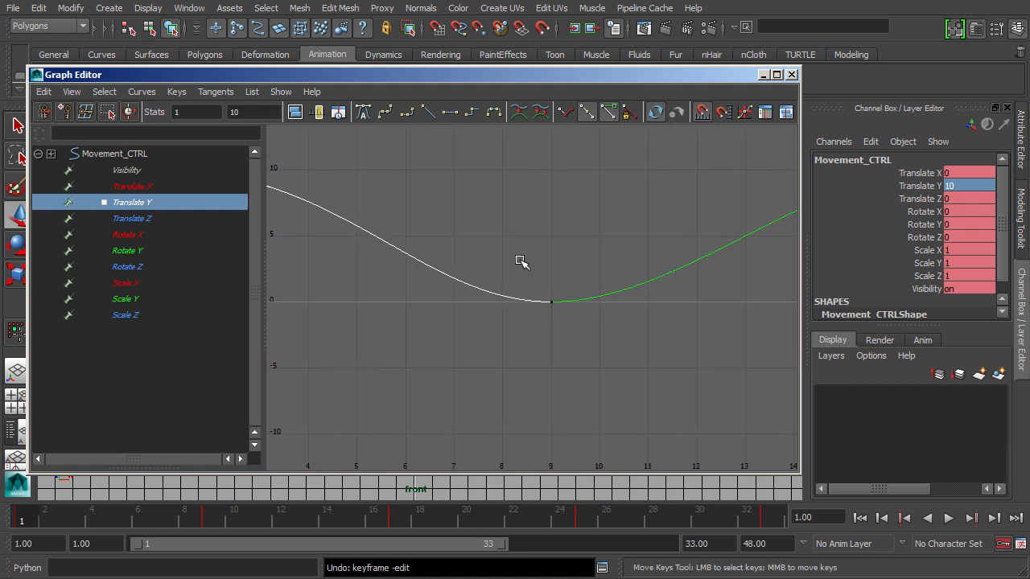
Step: Go to frame 9 and shorten both tangent handles of its Translate Y key to almost nothing for a sharp ground contact
{"action": "left_click", "coordinate": [207, 523]}
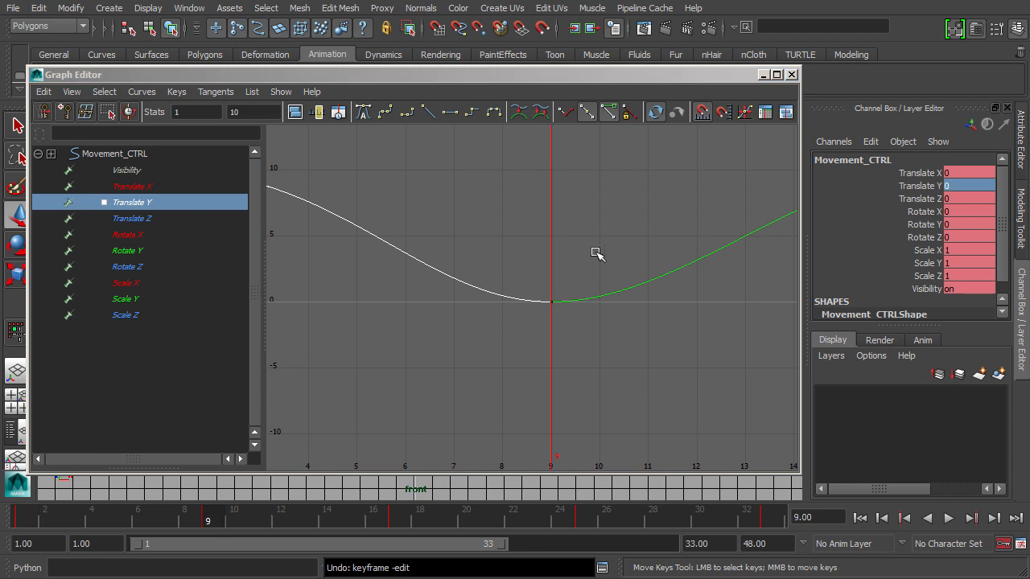
{"action": "left_click_drag", "start_coordinate": [596, 254], "coordinate": [533, 313]}
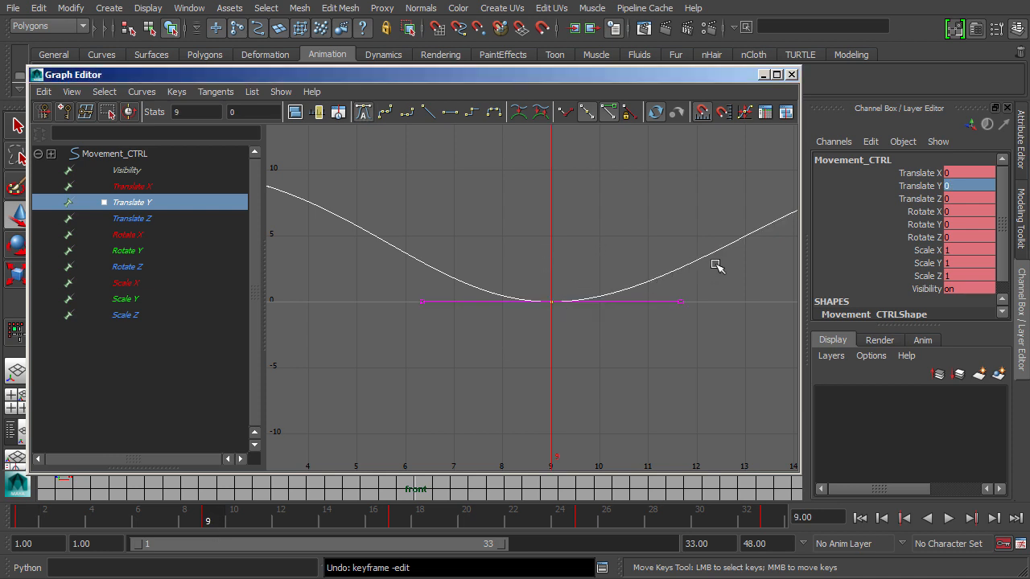
{"action": "left_click_drag", "start_coordinate": [720, 266], "coordinate": [667, 316]}
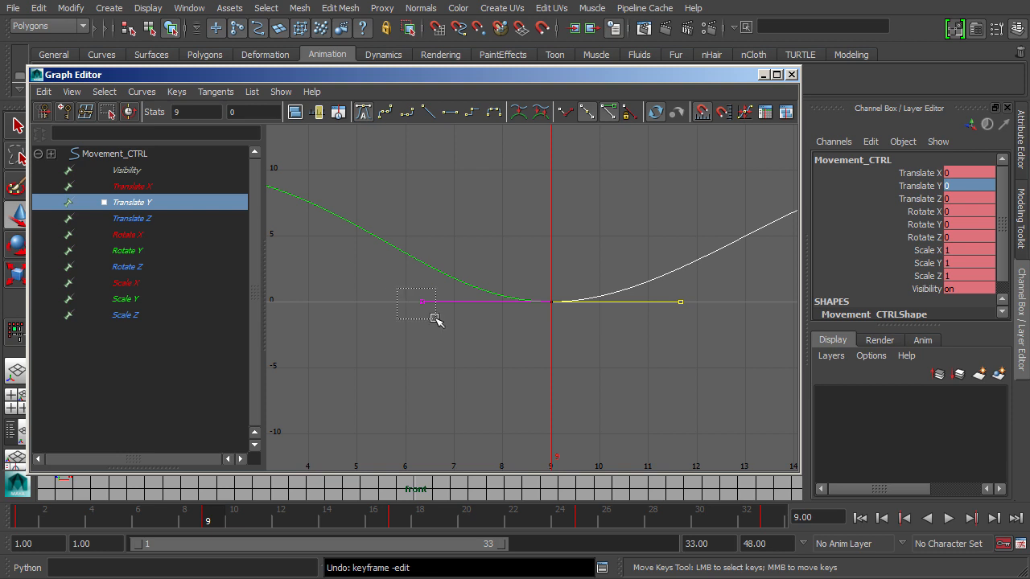
{"action": "left_click_drag", "start_coordinate": [434, 319], "coordinate": [438, 319]}
{"action": "left_click_drag", "start_coordinate": [717, 286], "coordinate": [655, 322]}
{"action": "middle_click_drag", "start_coordinate": [676, 296], "coordinate": [547, 301]}
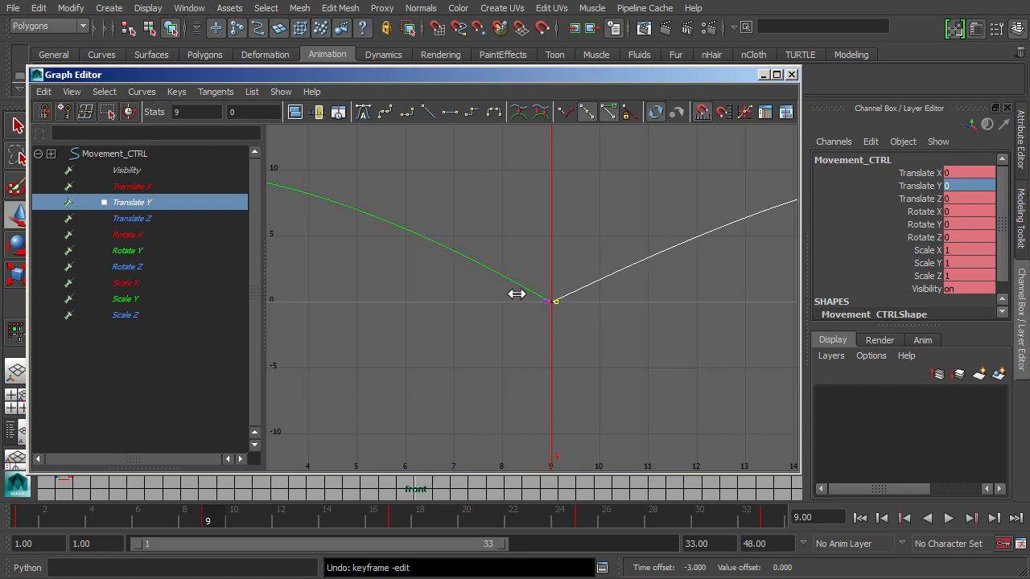
Step: Try moving the frame 9 key's tangent handle again, and undo that edit
{"action": "mouse_move", "coordinate": [511, 290]}
{"action": "right_mouse_down", "text": "alt"}
{"action": "mouse_move", "coordinate": [488, 274]}
{"action": "mouse_move", "coordinate": [501, 286]}
{"action": "right_mouse_up", "text": "alt"}
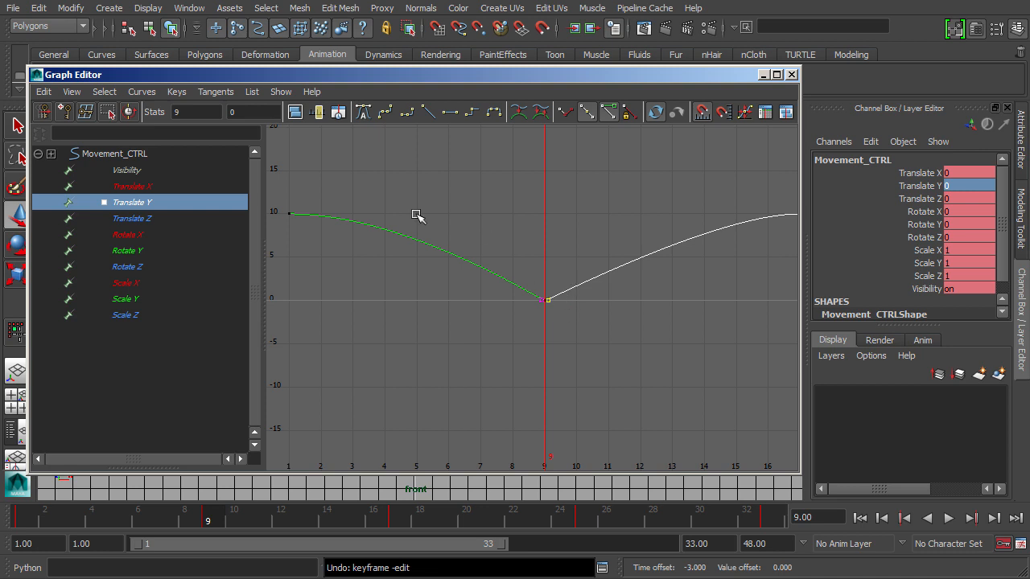
{"action": "middle_click_drag", "start_coordinate": [515, 290], "coordinate": [557, 312]}
{"action": "key", "text": "ctrl+z"}
Step: Lengthen the tangent handles of the Translate Y key at frame 17 to about 4 frames on each side
{"action": "middle_click_drag", "start_coordinate": [633, 214], "coordinate": [403, 247], "text": "alt"}
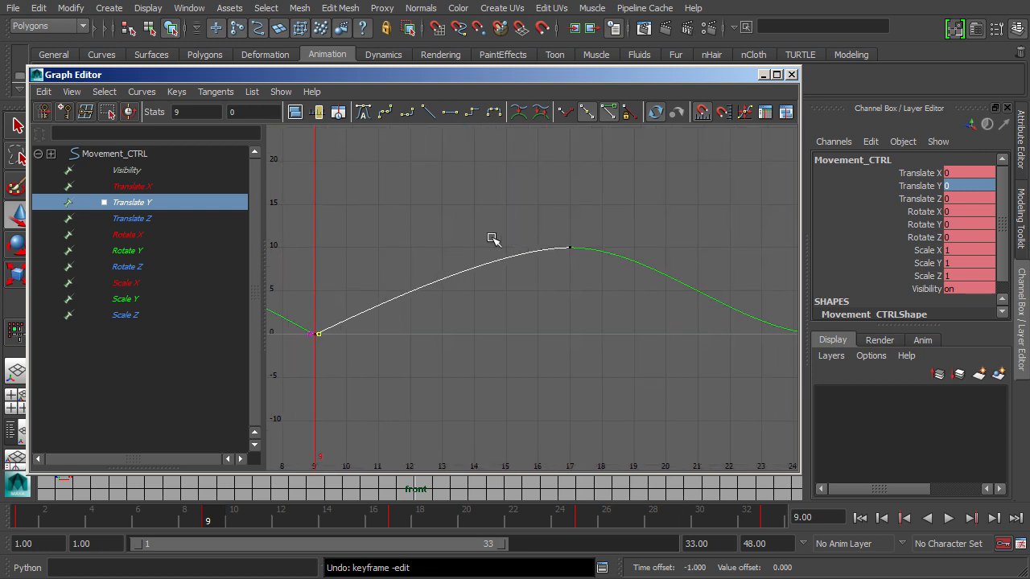
{"action": "left_click", "coordinate": [570, 248]}
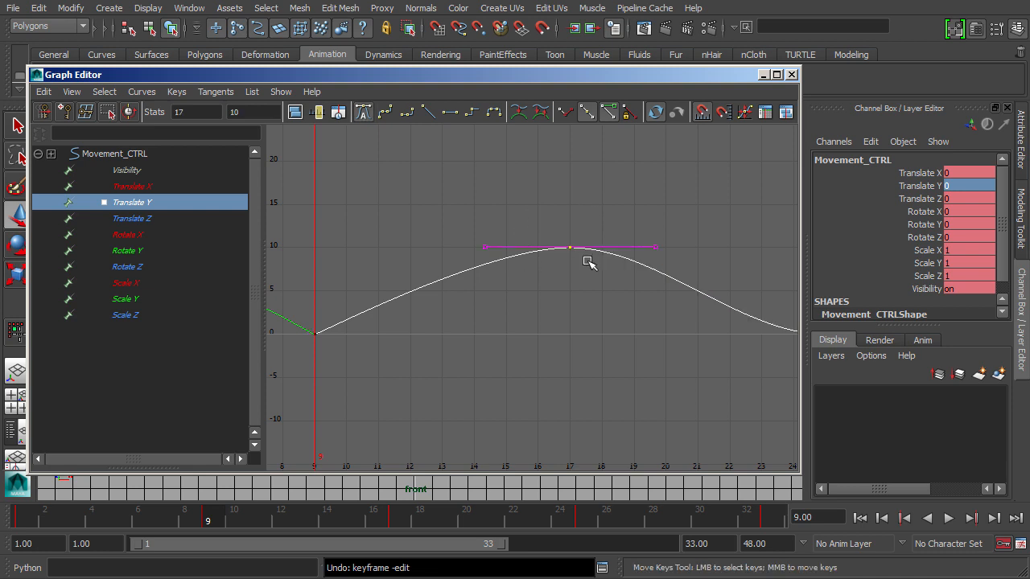
{"action": "left_click", "coordinate": [650, 254]}
{"action": "middle_click_drag", "start_coordinate": [634, 246], "coordinate": [689, 258]}
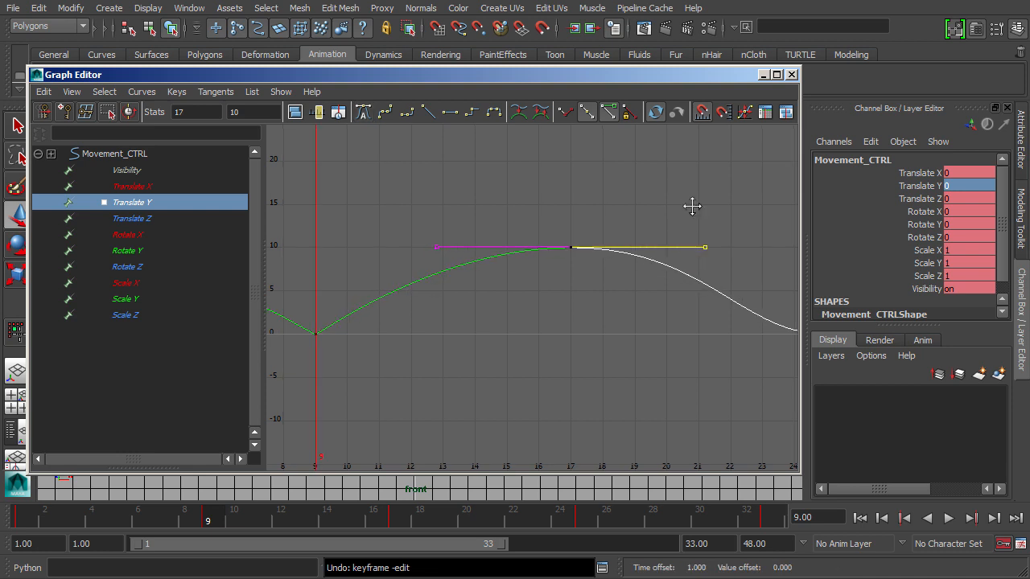
Step: Go to frame 25 and shorten both tangent handles of its Translate Y key to almost nothing for a sharp ground contact
{"action": "middle_click_drag", "start_coordinate": [690, 204], "coordinate": [562, 212], "text": "alt"}
{"action": "left_click", "coordinate": [518, 303]}
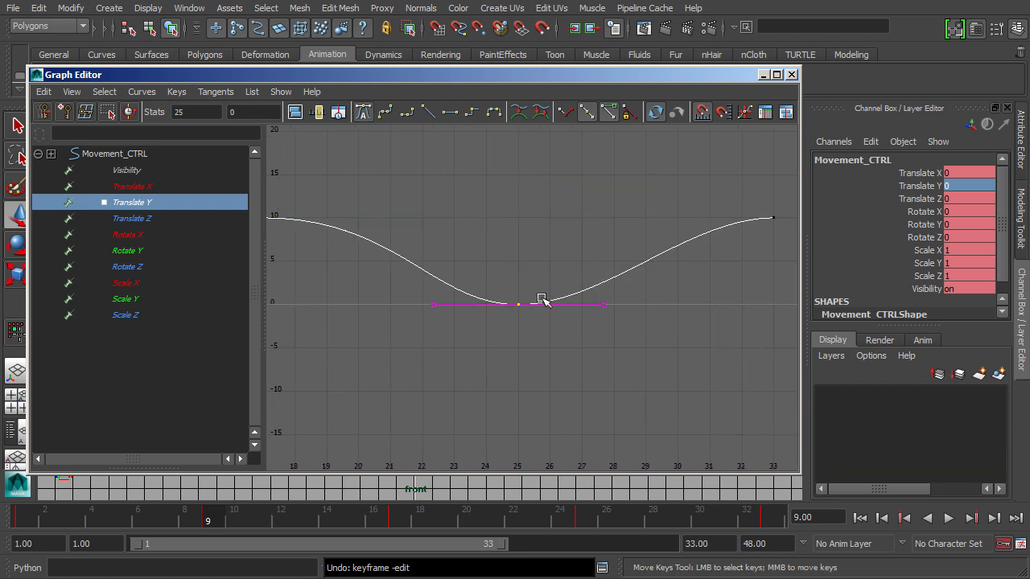
{"action": "left_click_drag", "start_coordinate": [448, 520], "coordinate": [581, 521]}
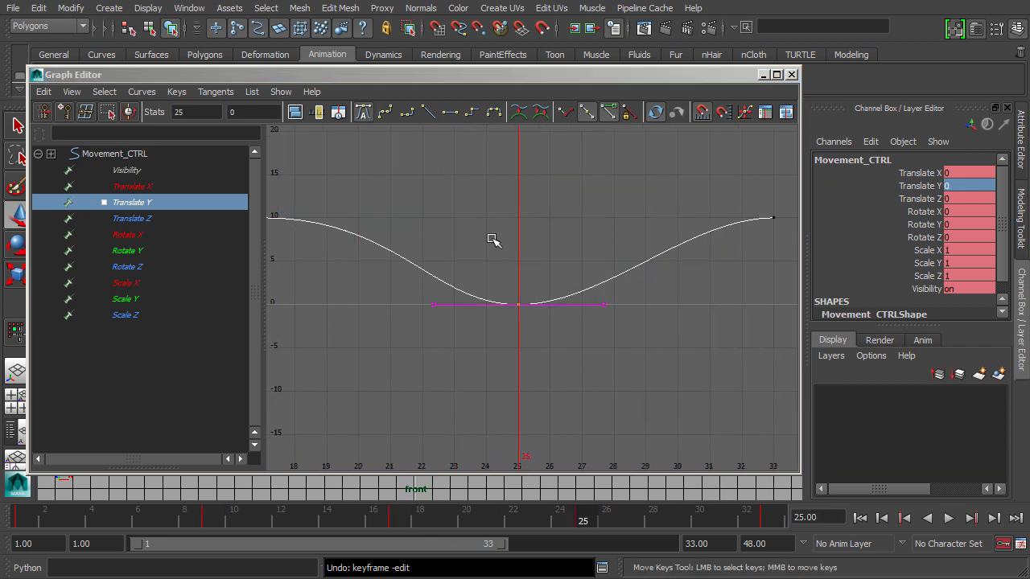
{"action": "left_click_drag", "start_coordinate": [246, 519], "coordinate": [207, 514]}
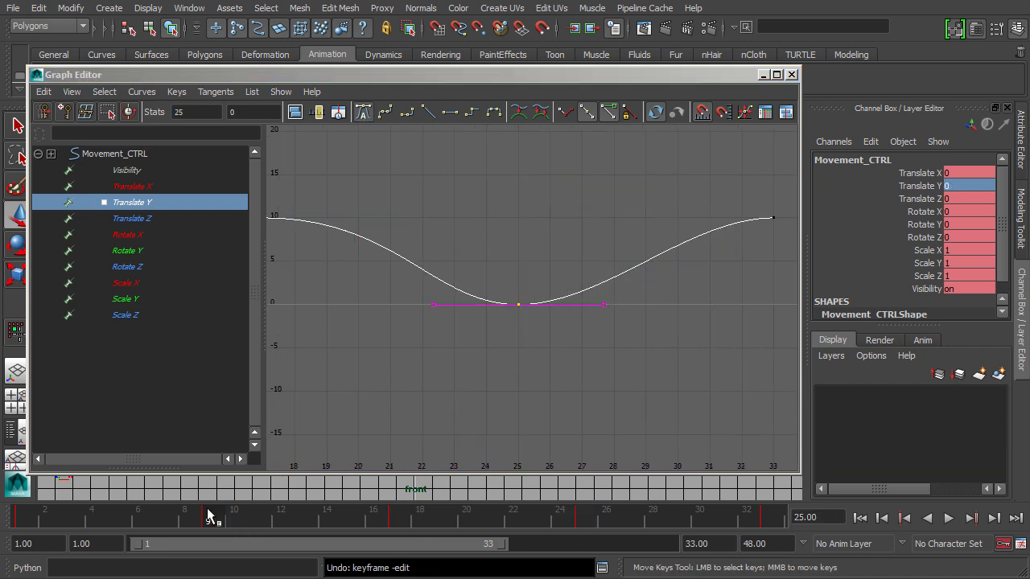
{"action": "left_click_drag", "start_coordinate": [270, 524], "coordinate": [582, 522]}
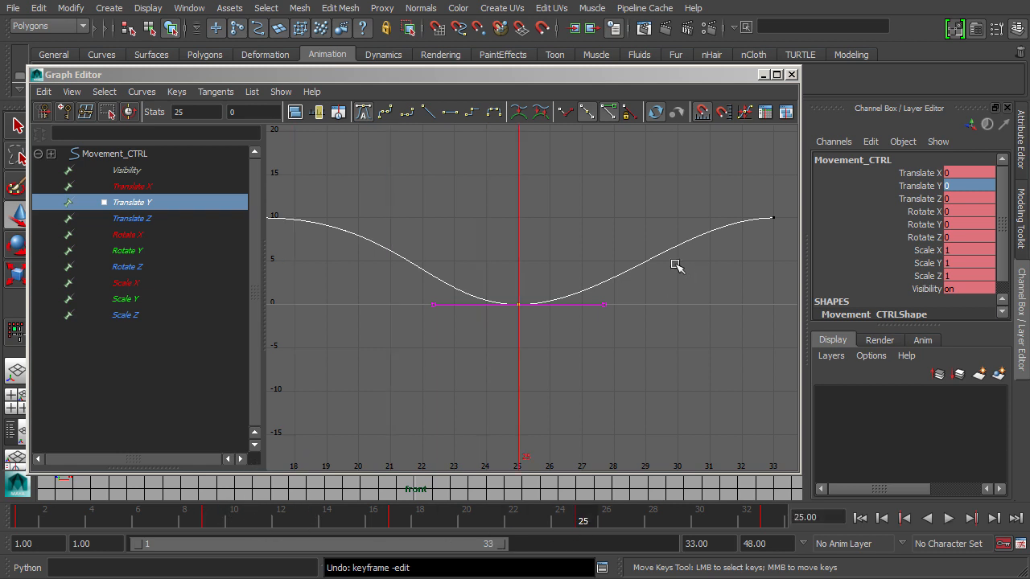
{"action": "left_click", "coordinate": [604, 305]}
{"action": "left_click_drag", "start_coordinate": [604, 304], "coordinate": [525, 295]}
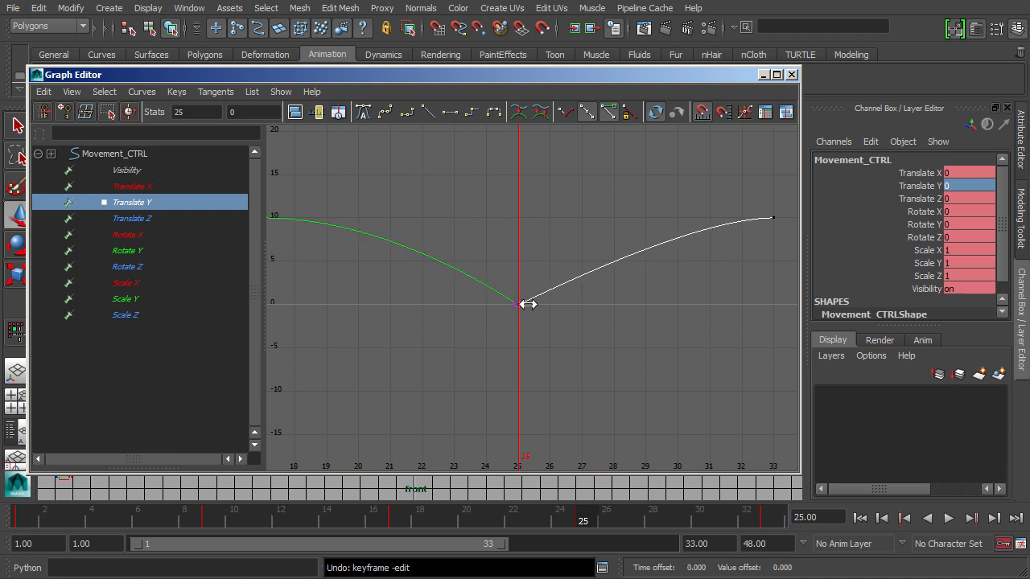
Step: Go to frame 33 and lengthen the tangent handles of its Translate Y key to about 3.5 frames on each side
{"action": "middle_click_drag", "start_coordinate": [599, 207], "coordinate": [439, 261], "text": "alt"}
{"action": "left_click_drag", "start_coordinate": [536, 235], "coordinate": [659, 323]}
{"action": "left_click_drag", "start_coordinate": [735, 521], "coordinate": [770, 521]}
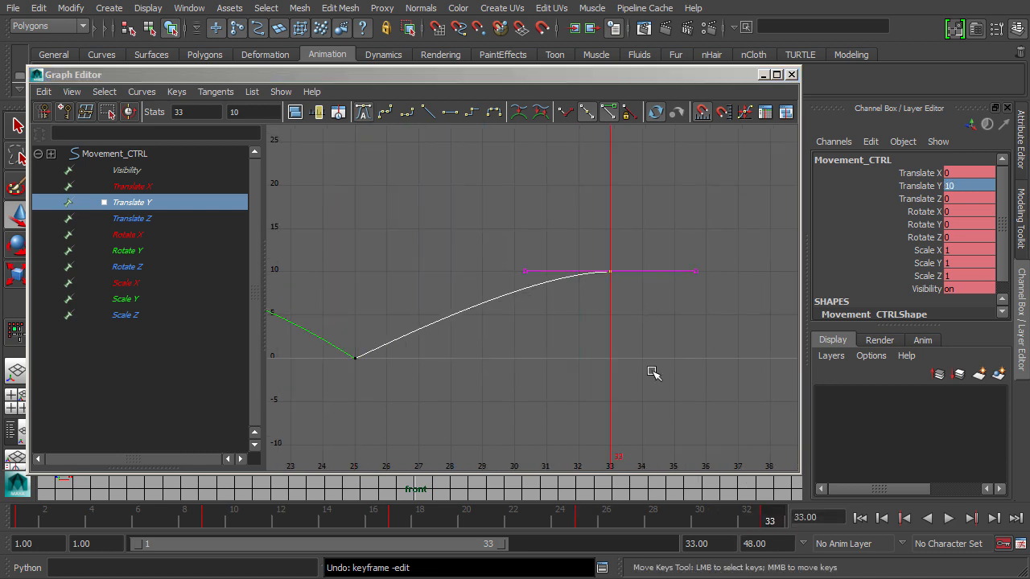
{"action": "left_click", "coordinate": [526, 273]}
{"action": "middle_click_drag", "start_coordinate": [529, 275], "coordinate": [499, 270]}
{"action": "right_click_drag", "start_coordinate": [476, 281], "coordinate": [449, 243], "text": "alt"}
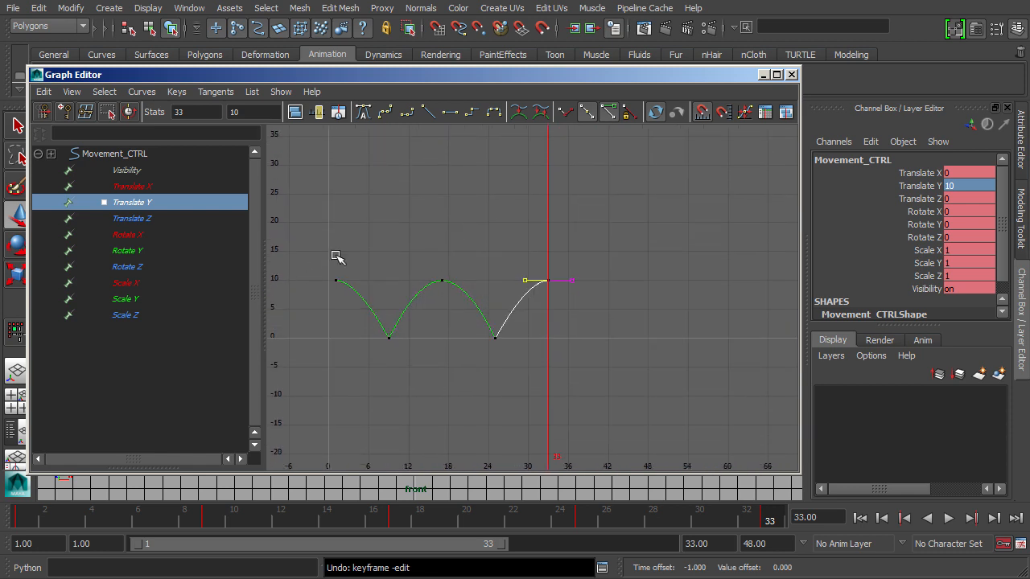
Step: Lengthen the tangent handles of the Translate Y key at frame 17 to about 5 frames on each side
{"action": "middle_click_drag", "start_coordinate": [416, 250], "coordinate": [517, 255], "text": "alt"}
{"action": "right_click_drag", "start_coordinate": [442, 240], "coordinate": [485, 241], "text": "alt"}
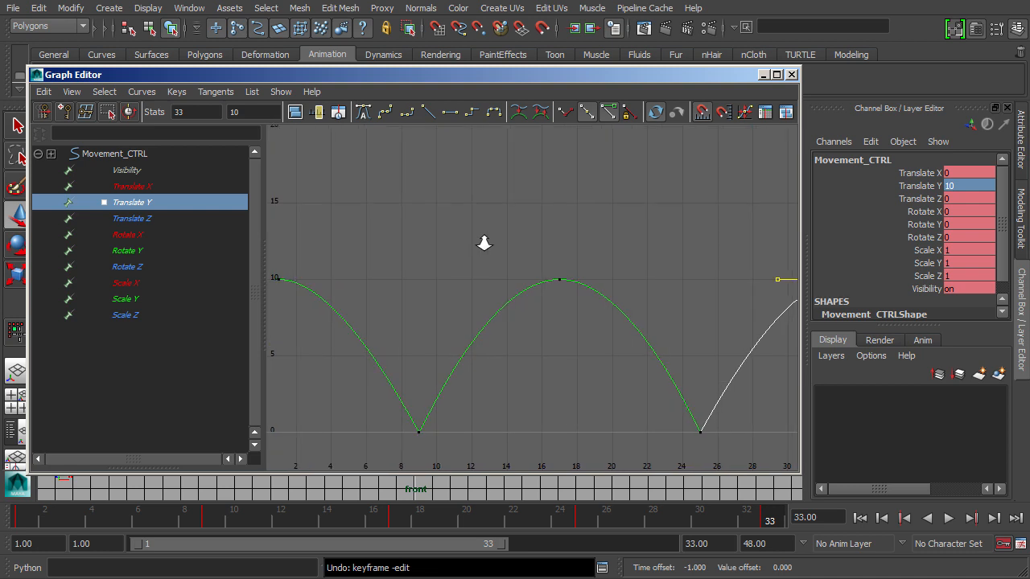
{"action": "middle_click_drag", "start_coordinate": [526, 260], "coordinate": [473, 255], "text": "alt"}
{"action": "mouse_move", "coordinate": [473, 255]}
{"action": "right_mouse_down", "text": "alt"}
{"action": "mouse_move", "coordinate": [462, 248]}
{"action": "mouse_move", "coordinate": [480, 260]}
{"action": "right_mouse_up", "text": "alt"}
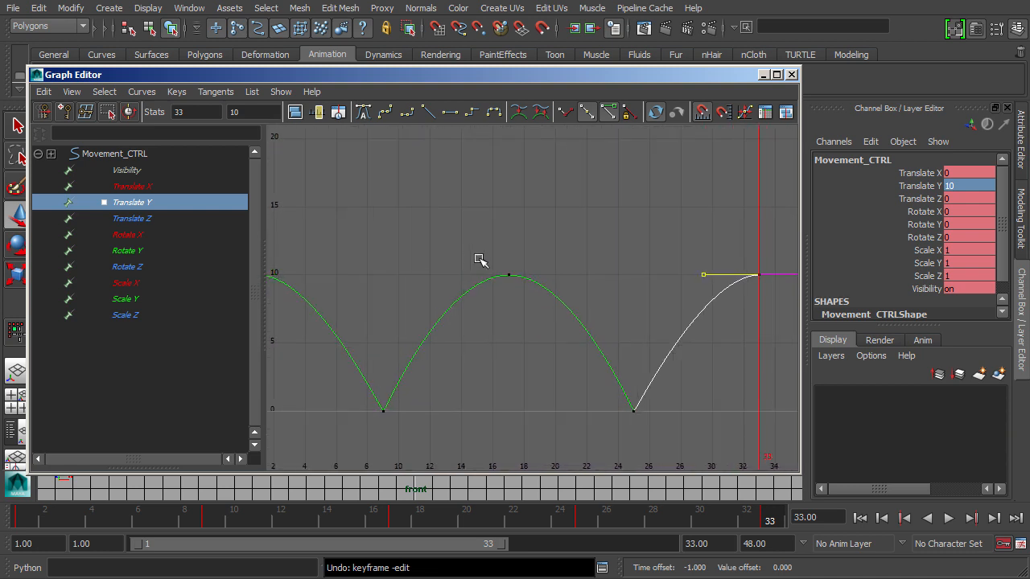
{"action": "left_click", "coordinate": [509, 275]}
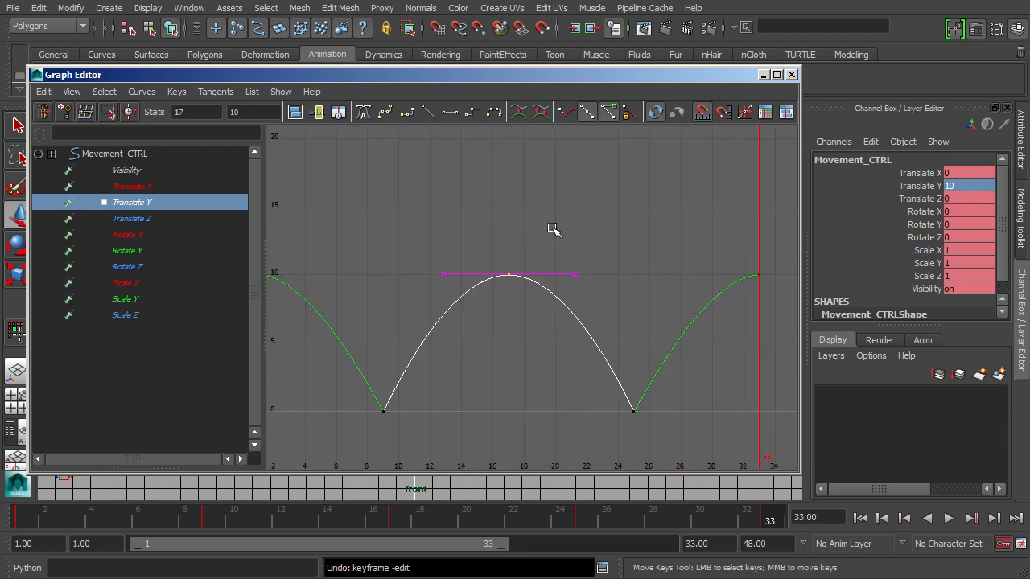
{"action": "left_click", "coordinate": [567, 276]}
{"action": "middle_click_drag", "start_coordinate": [577, 278], "coordinate": [592, 288]}
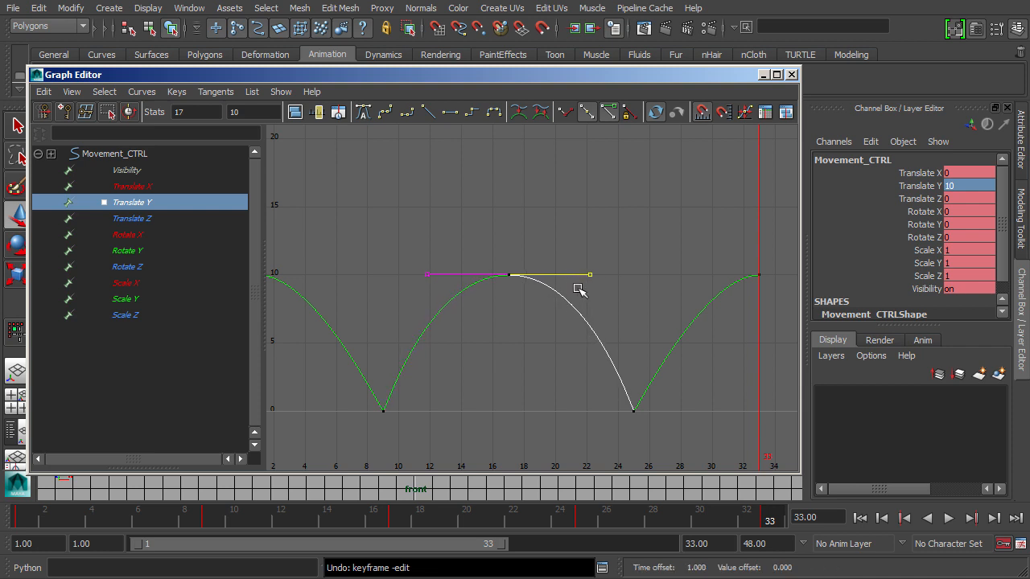
{"action": "right_click_drag", "start_coordinate": [533, 285], "coordinate": [332, 282], "text": "alt"}
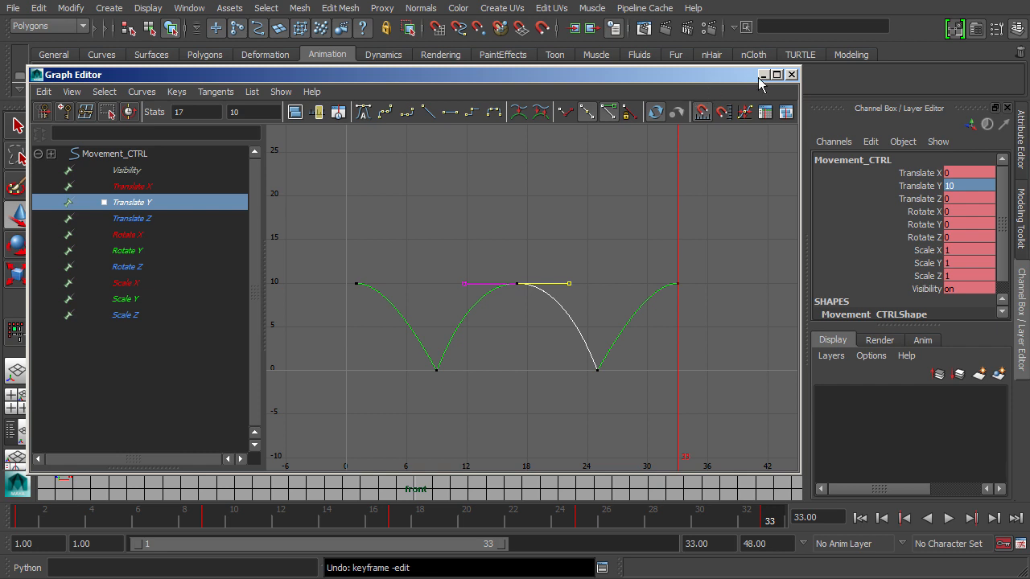
Step: Minimize the Graph Editor, deselect the control, return to frame 1 and hide NURBS curves in the front view
{"action": "left_click", "coordinate": [763, 75]}
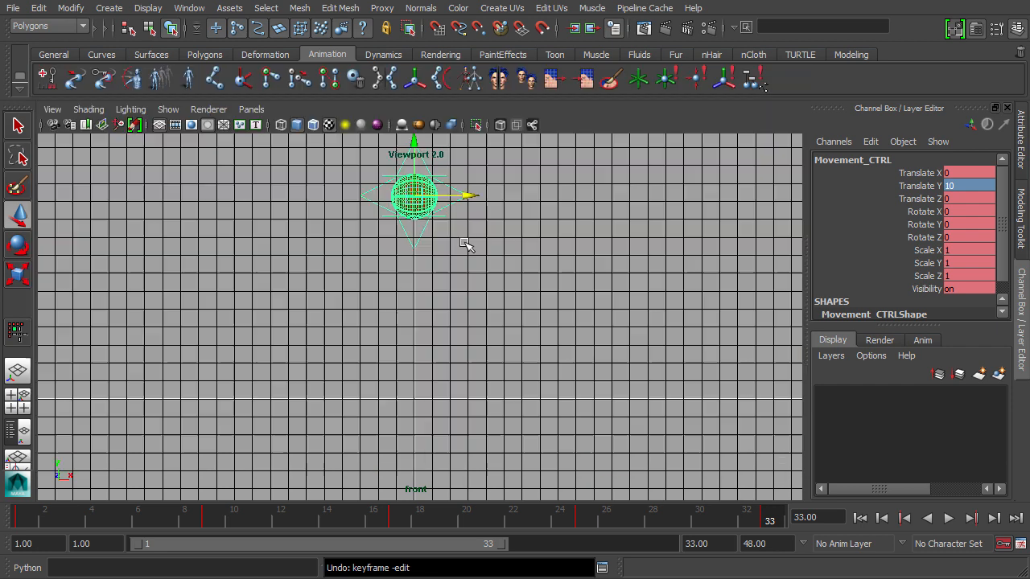
{"action": "left_click", "coordinate": [327, 301]}
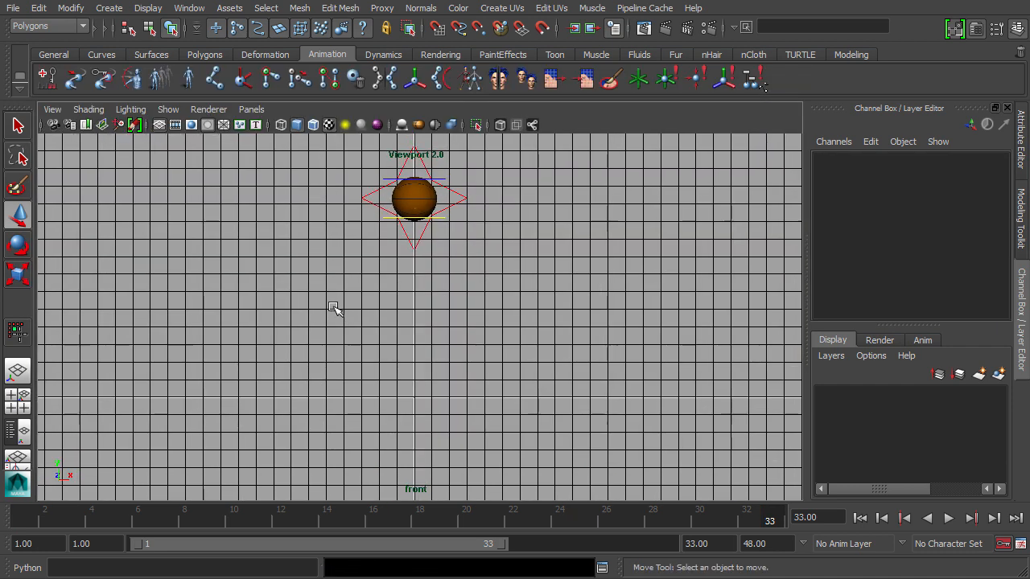
{"action": "left_click_drag", "start_coordinate": [86, 518], "coordinate": [16, 512]}
{"action": "middle_click_drag", "start_coordinate": [411, 274], "coordinate": [406, 307], "text": "alt"}
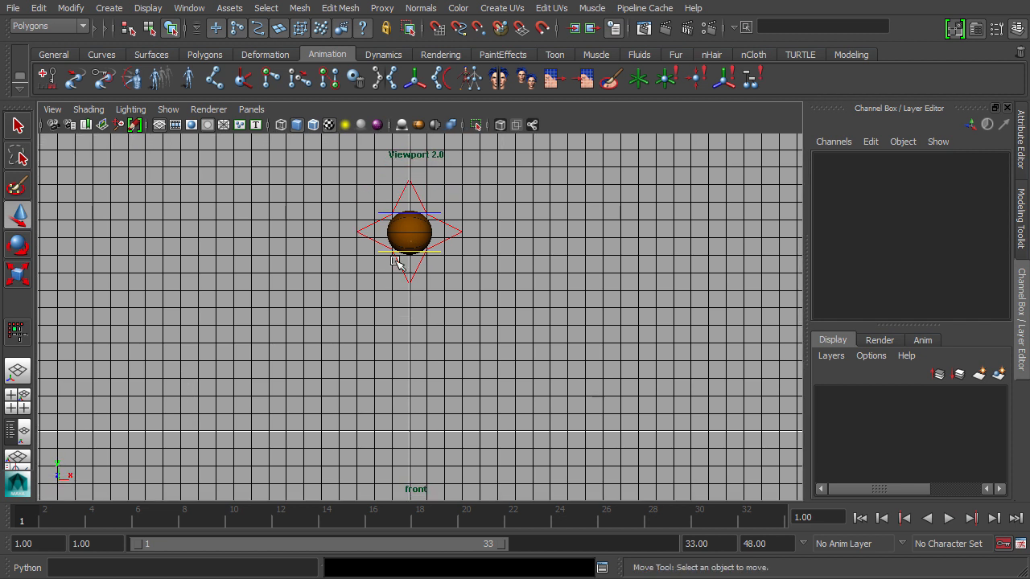
{"action": "left_click", "coordinate": [169, 109]}
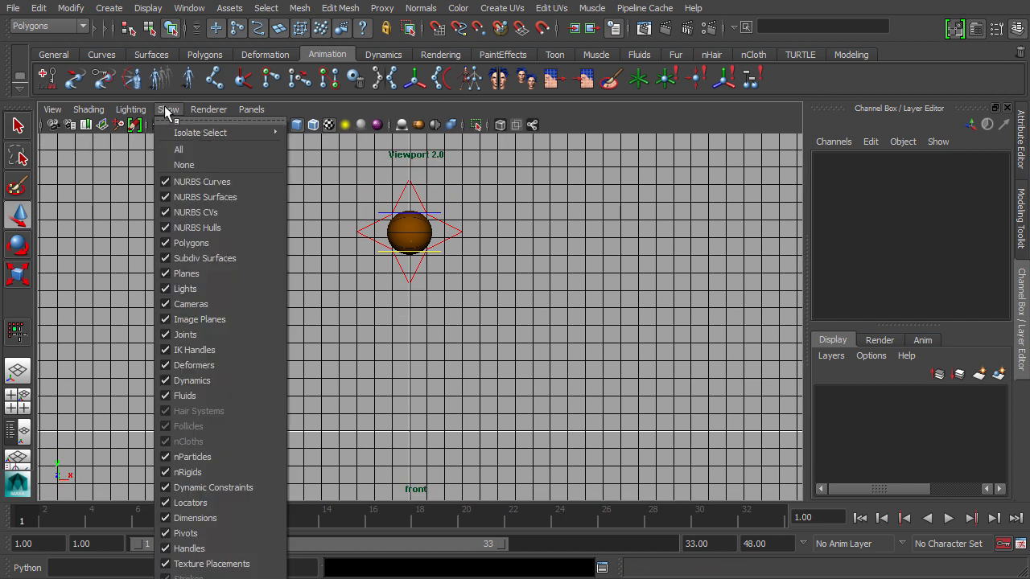
{"action": "left_click", "coordinate": [192, 183]}
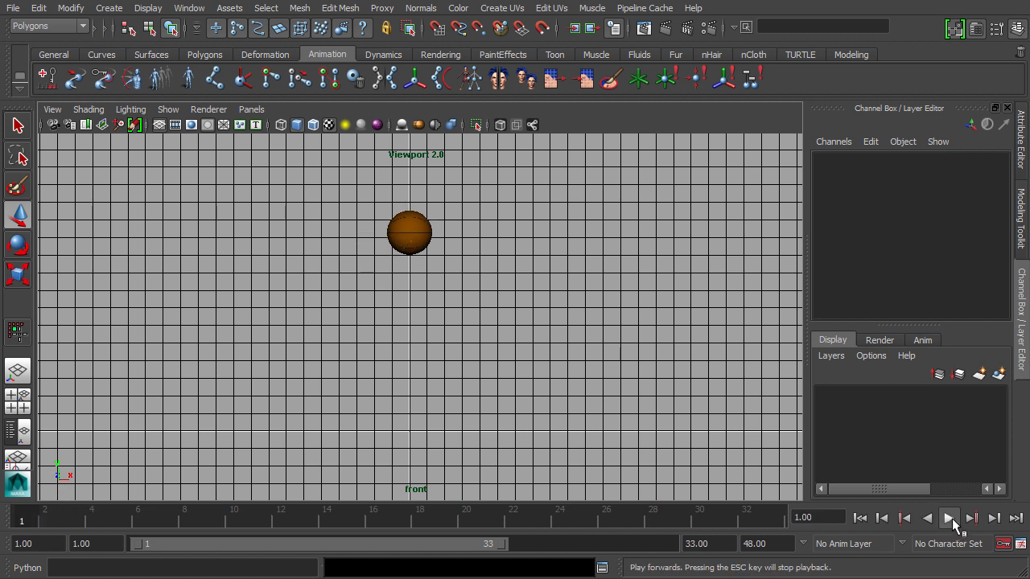
Step: Play the bounce animation in the front view to check its timing, and stop playback
{"action": "left_click", "coordinate": [950, 518]}
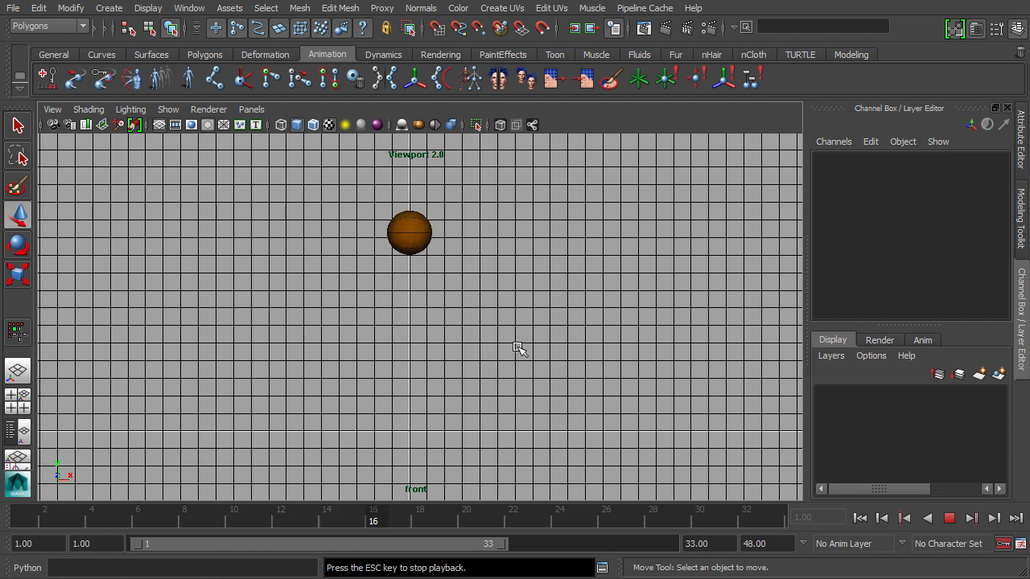
{"action": "right_click_drag", "start_coordinate": [477, 348], "coordinate": [513, 401], "text": "alt"}
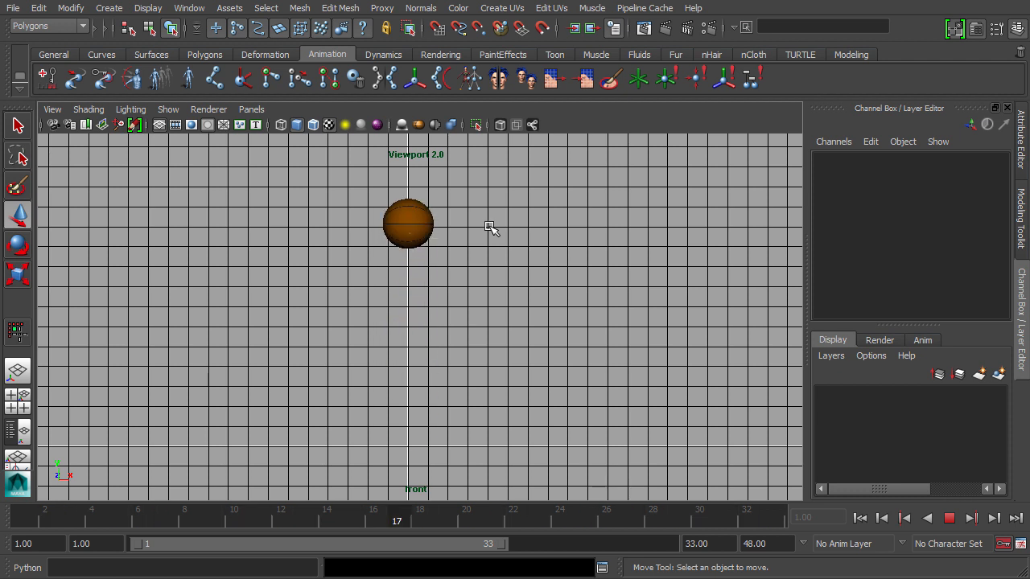
{"action": "left_click", "coordinate": [949, 518]}
Step: Scrub the timeline back through frame 8 to frame 1 and replay the bouncing ball loop
{"action": "left_click_drag", "start_coordinate": [249, 517], "coordinate": [191, 517]}
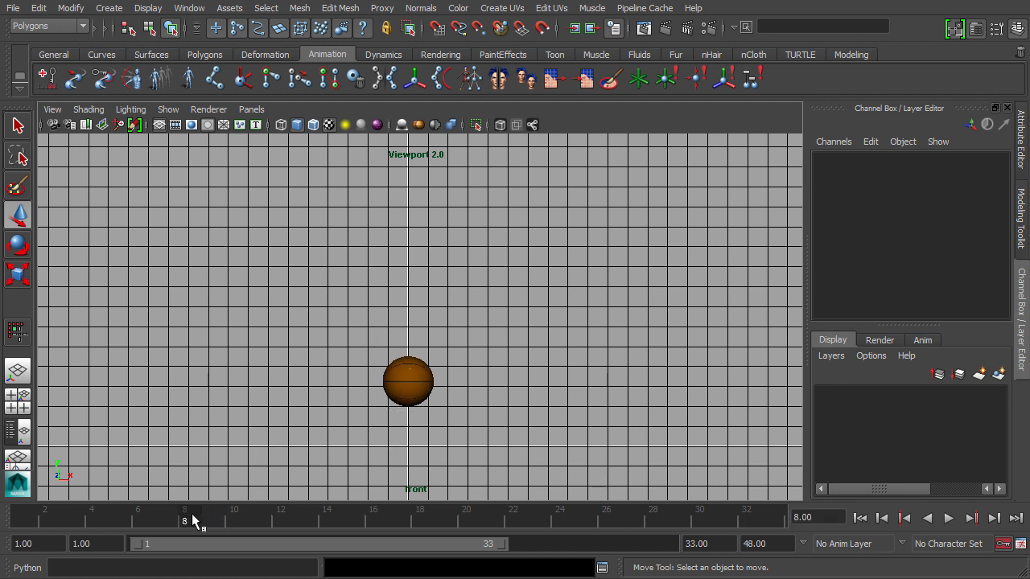
{"action": "left_click_drag", "start_coordinate": [191, 517], "coordinate": [22, 507]}
{"action": "left_click", "coordinate": [946, 518]}
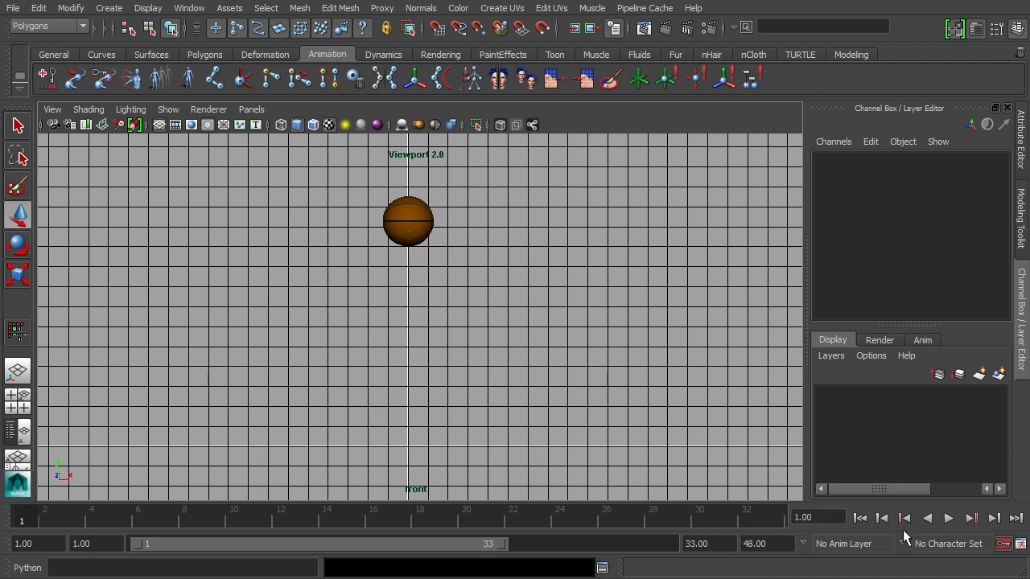
{"action": "left_click", "coordinate": [948, 518]}
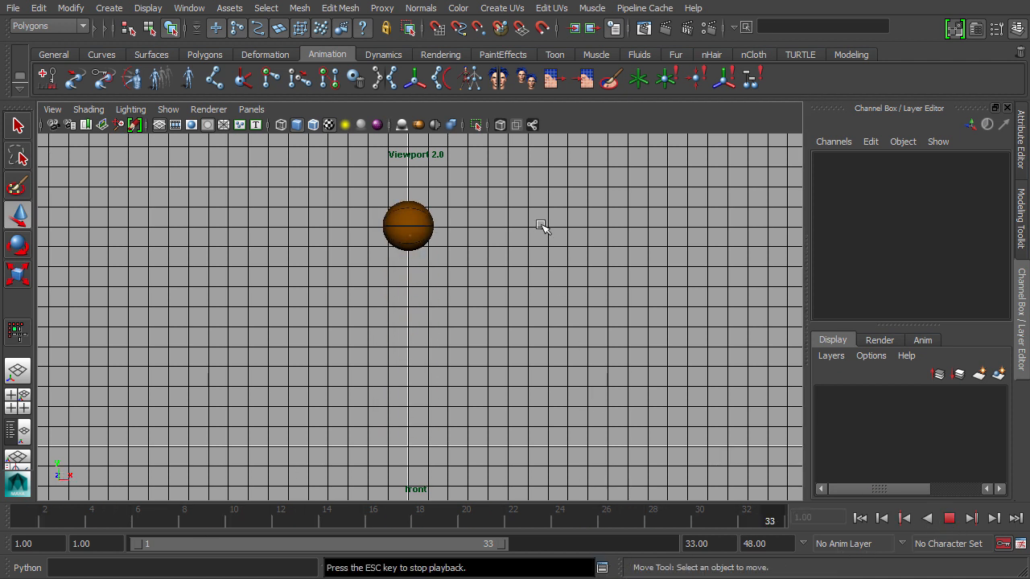